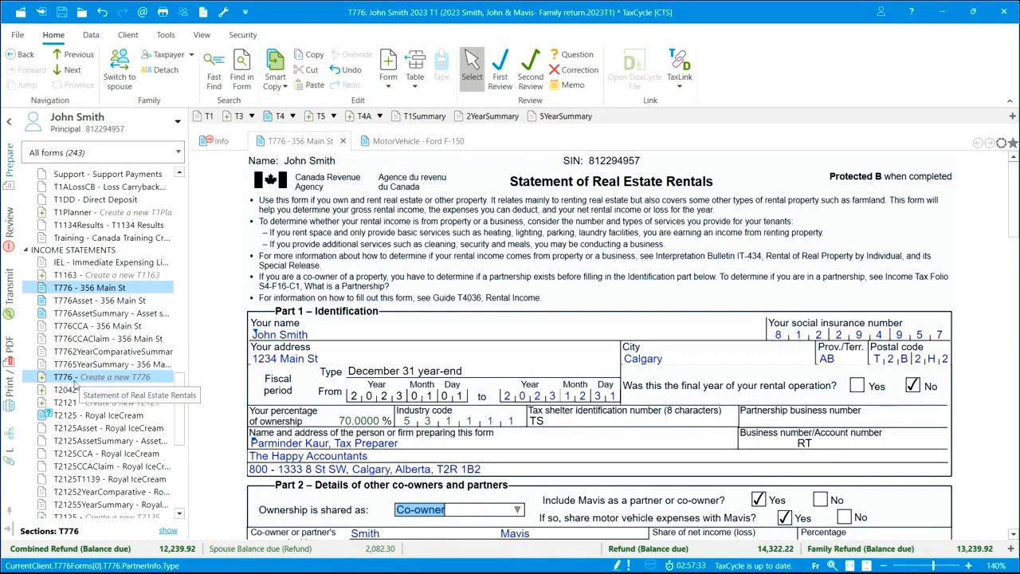
# - Create a new T776 Statement of Real Estate Rentals form in the principal taxpayer's return
pyautogui.moveTo(71, 289)
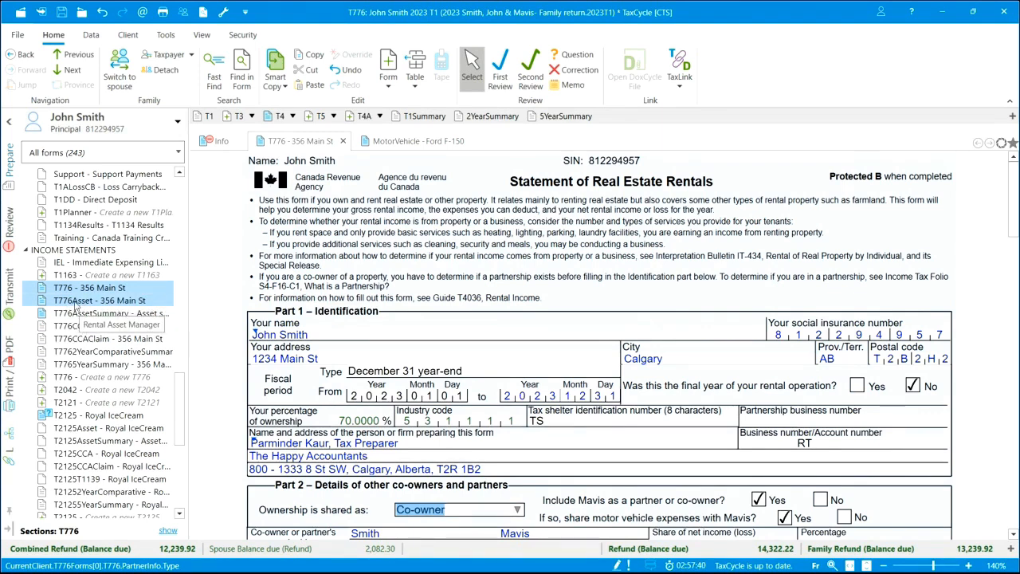
pyautogui.moveTo(86, 342)
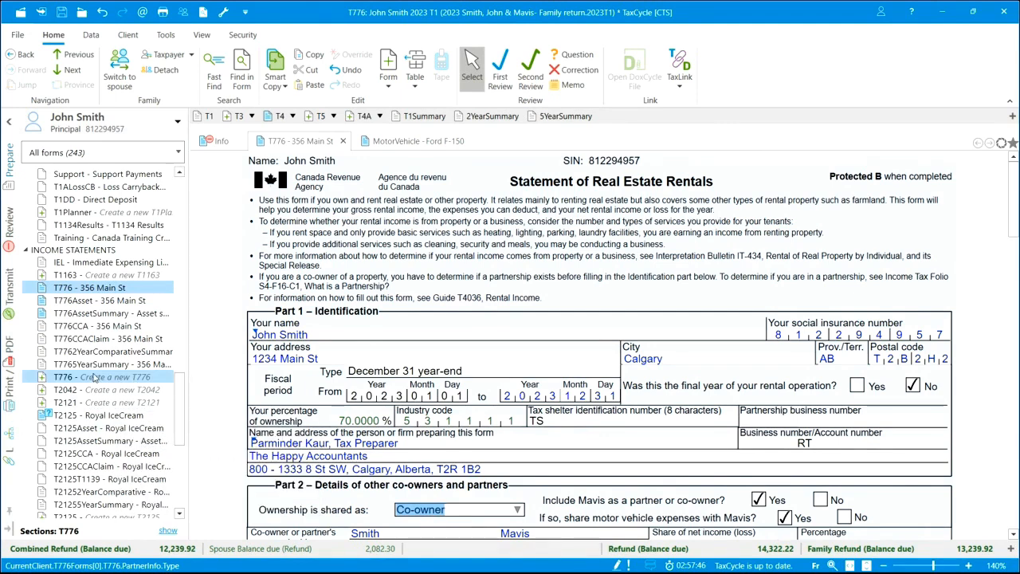
pyautogui.click(67, 377)
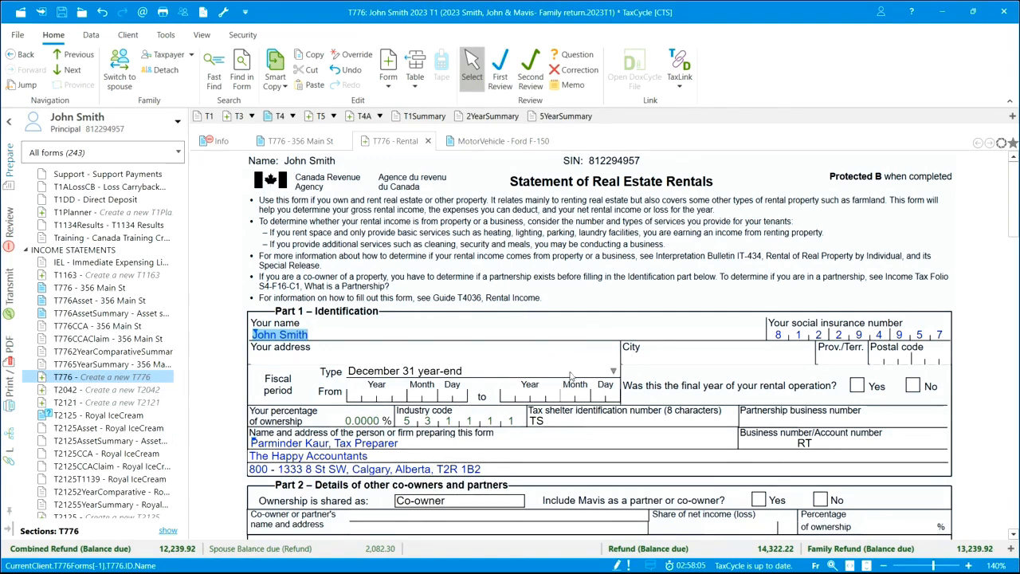
# - Set the start of the new rental statement's fiscal period to 2023-01-01
pyautogui.scroll(-2, 587, 331)
pyautogui.scroll(2, 587, 331)
pyautogui.click(359, 396)
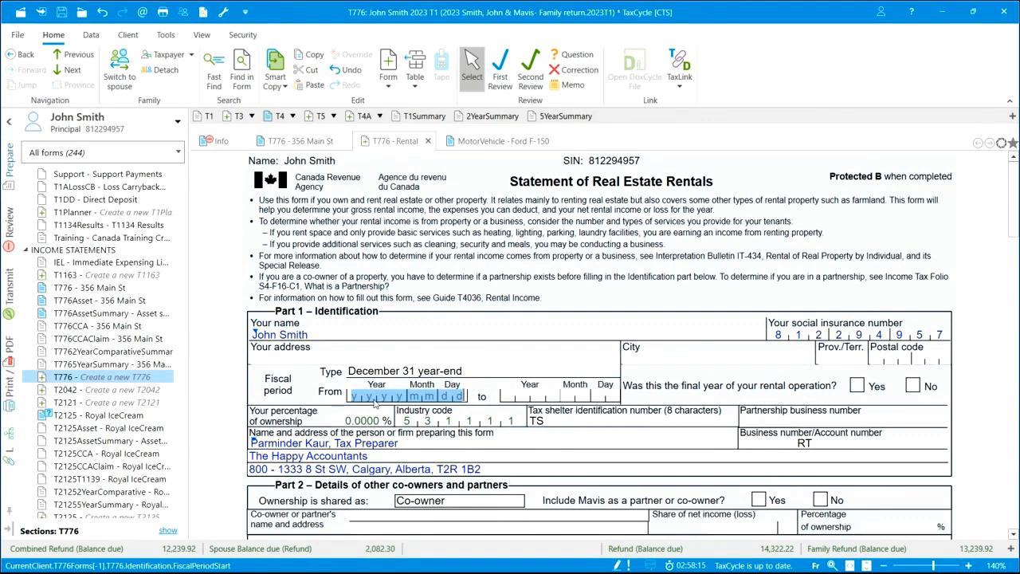
pyautogui.write('2')
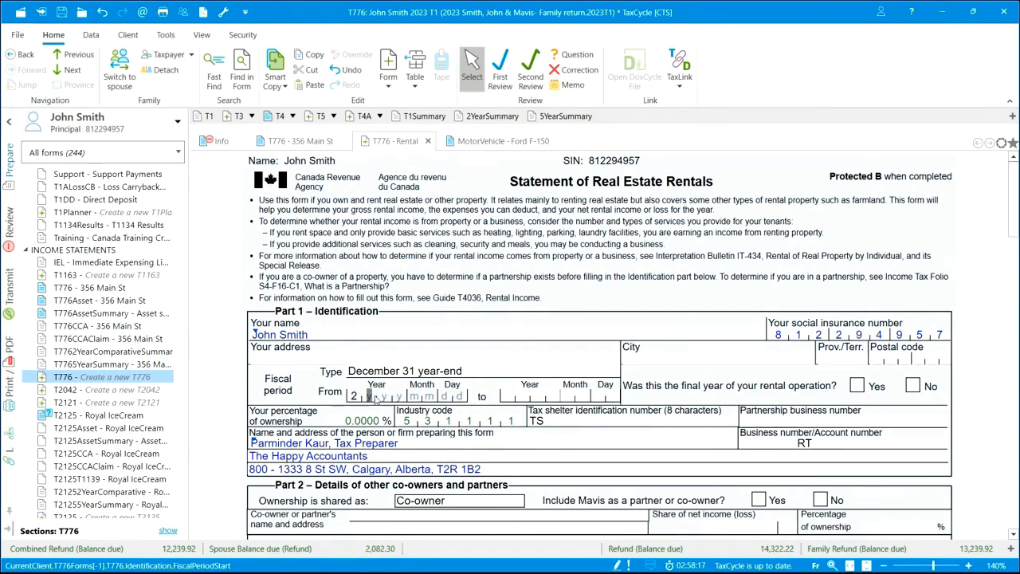
pyautogui.write('0230101')
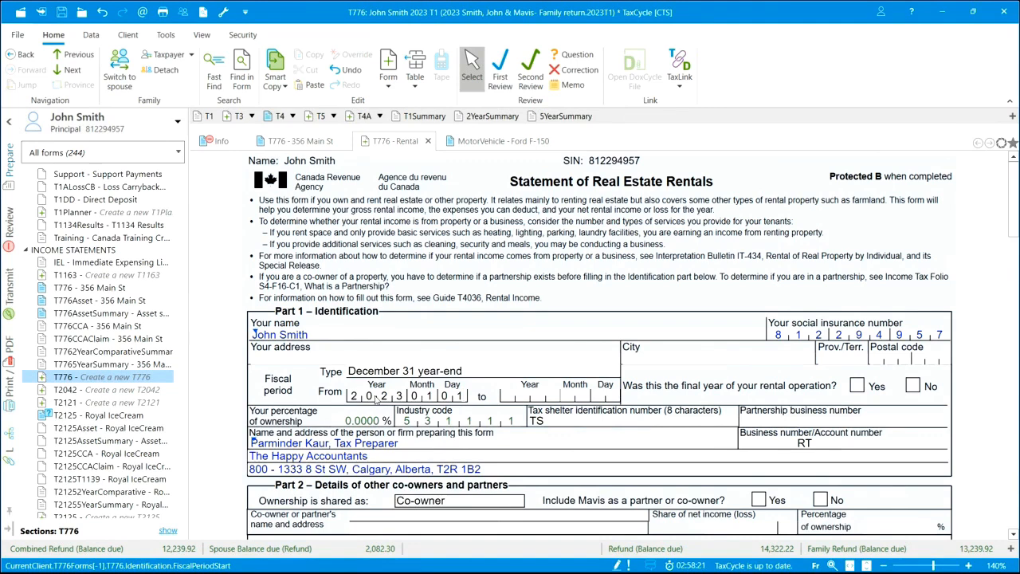
pyautogui.press('Tab')
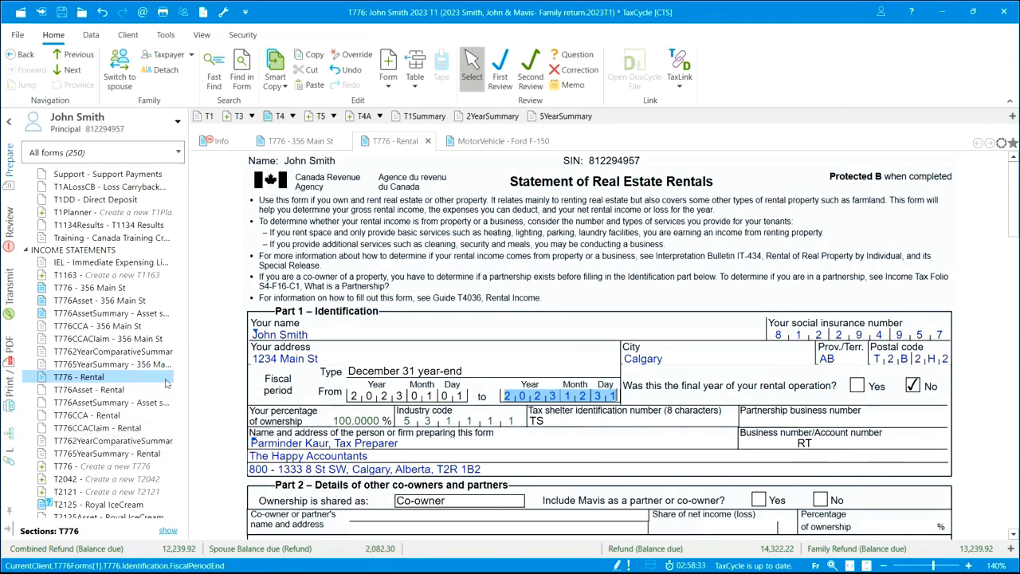
pyautogui.click(84, 415)
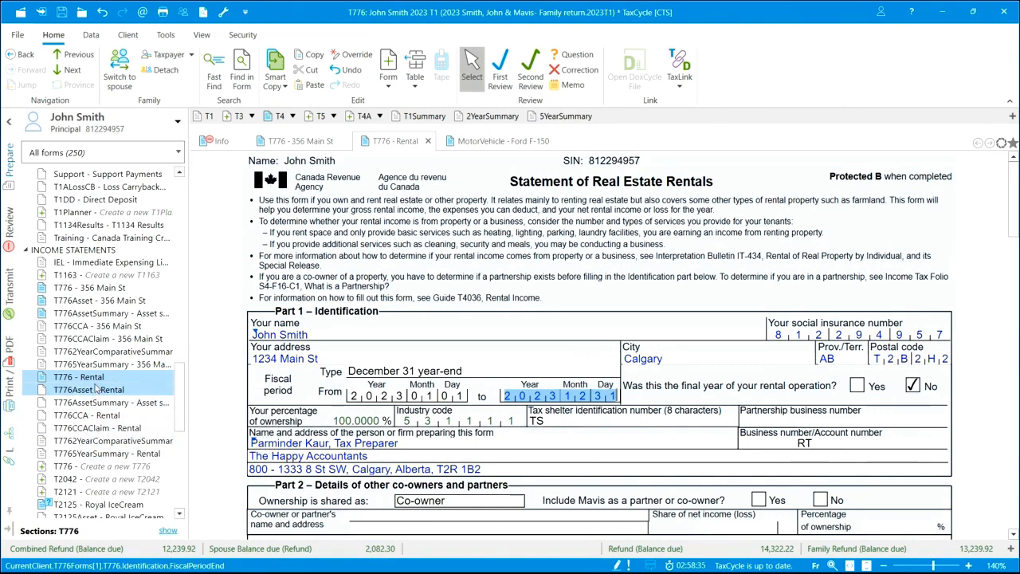
# - Try the fiscal period type Closing rental operation, and return it to December 31 year-end
pyautogui.click(613, 371)
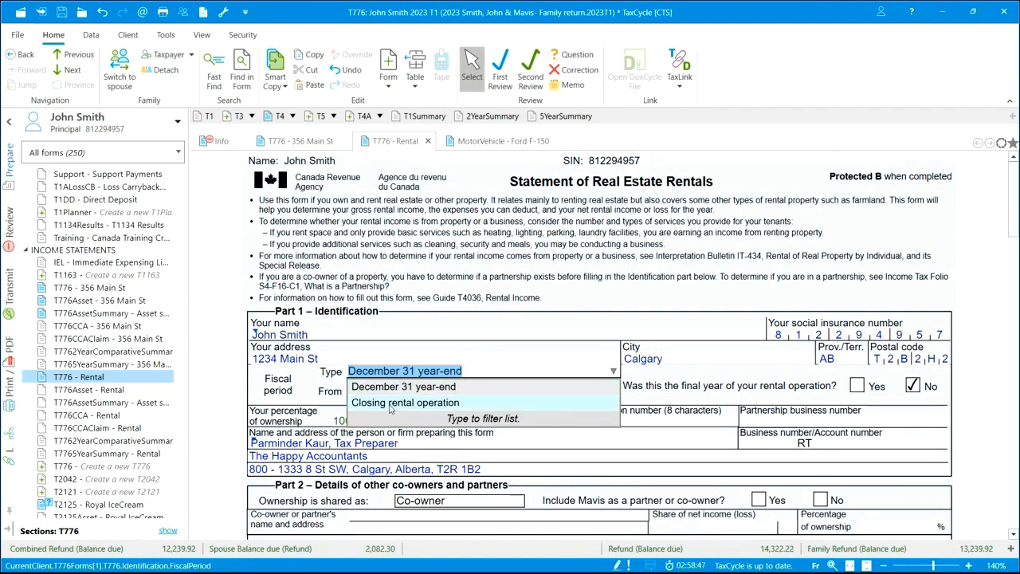
pyautogui.click(415, 406)
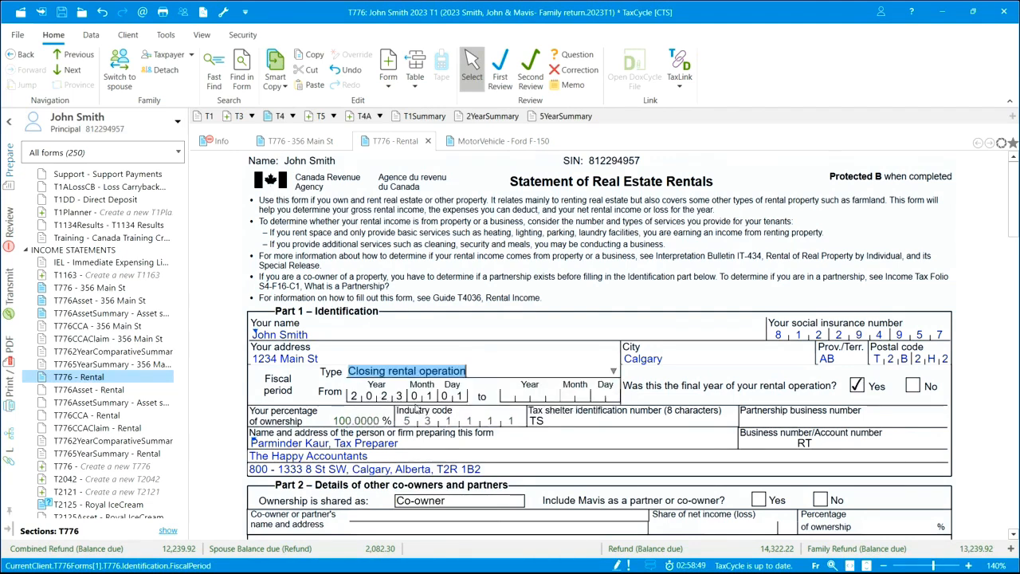
pyautogui.click(510, 396)
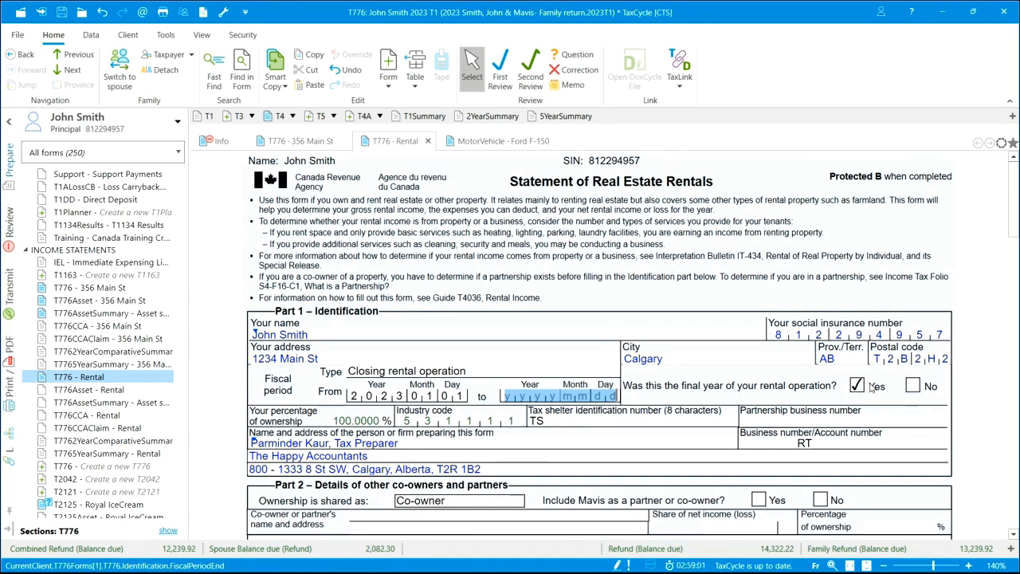
pyautogui.click(383, 373)
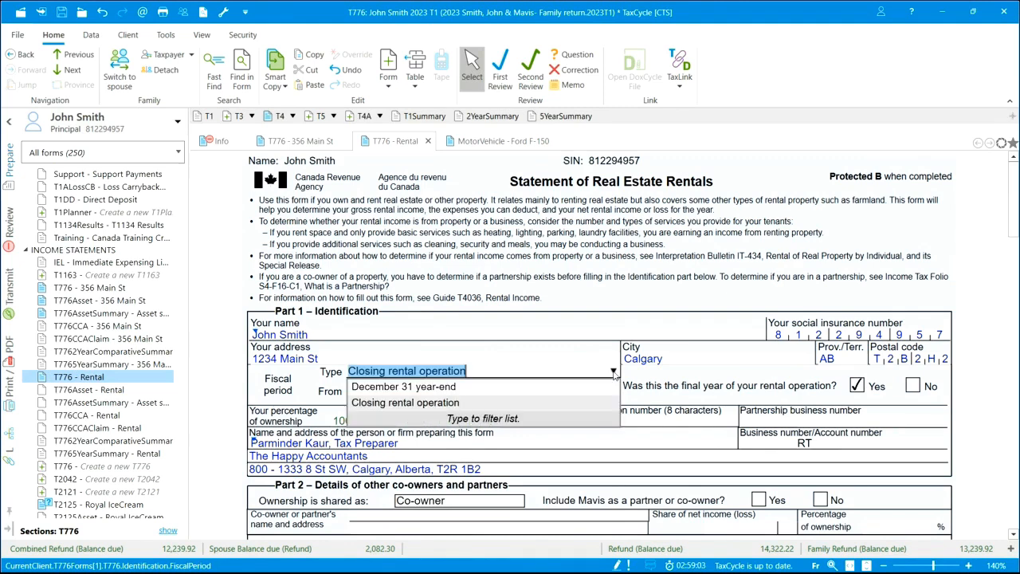
pyautogui.click(398, 387)
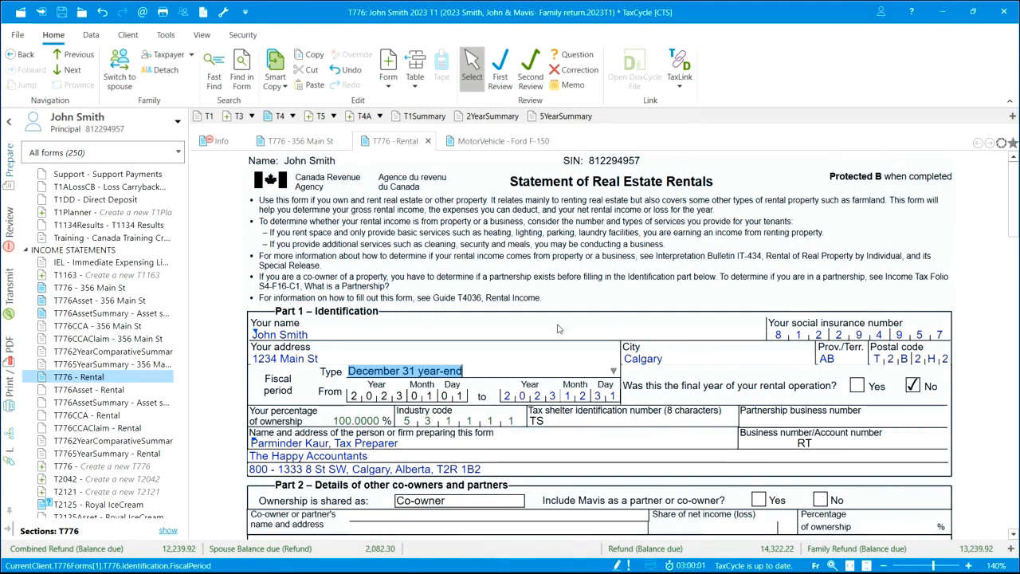
# - Set the shared ownership type in Part 2 to Co-owner
pyautogui.scroll(-2, 534, 409)
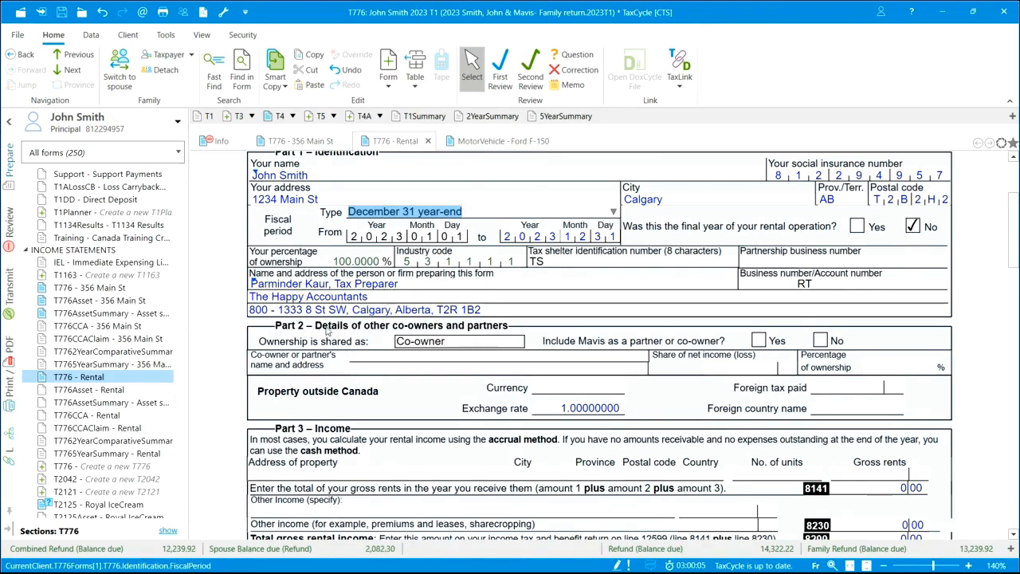
pyautogui.click(517, 341)
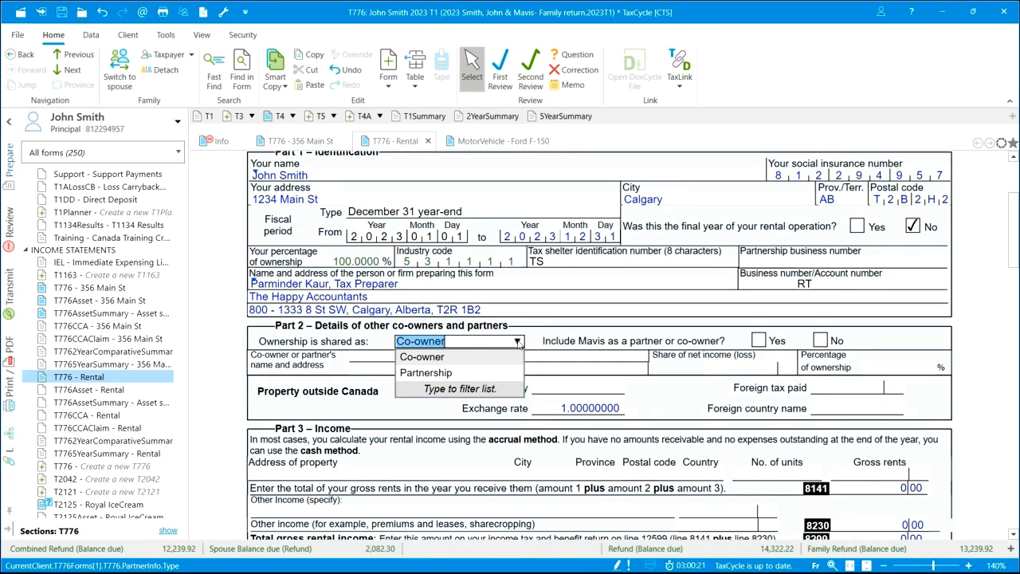
pyautogui.click(437, 362)
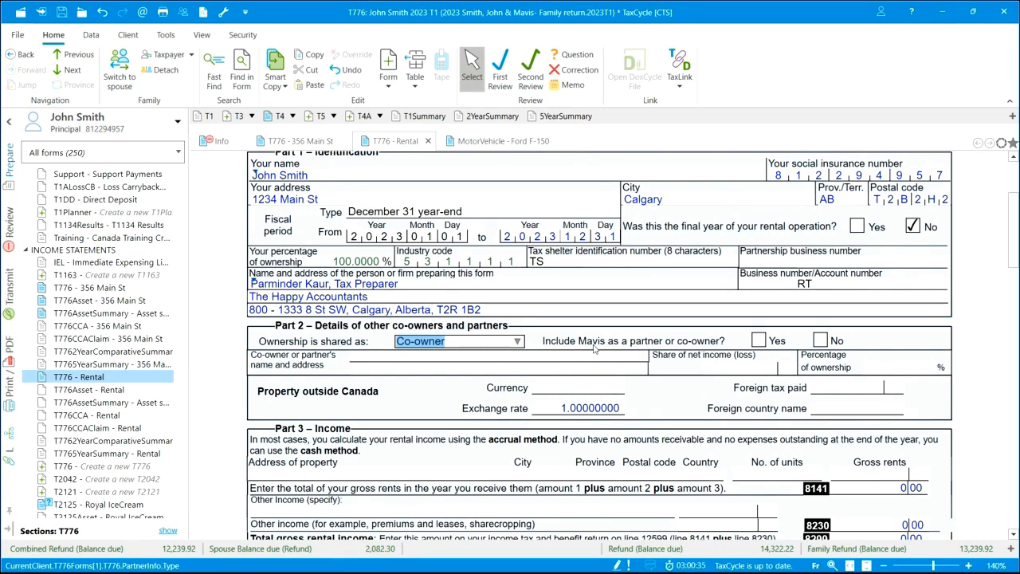
# - Include the spouse as a co-owner of the rental and set the spouse's percentage of ownership to 50%
pyautogui.click(178, 126)
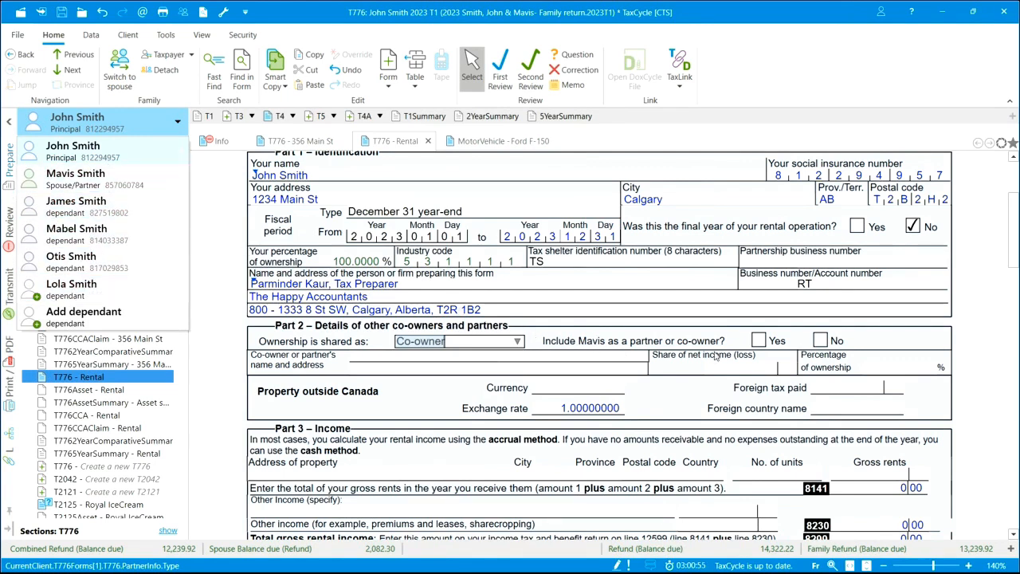
pyautogui.click(762, 340)
pyautogui.click(759, 340)
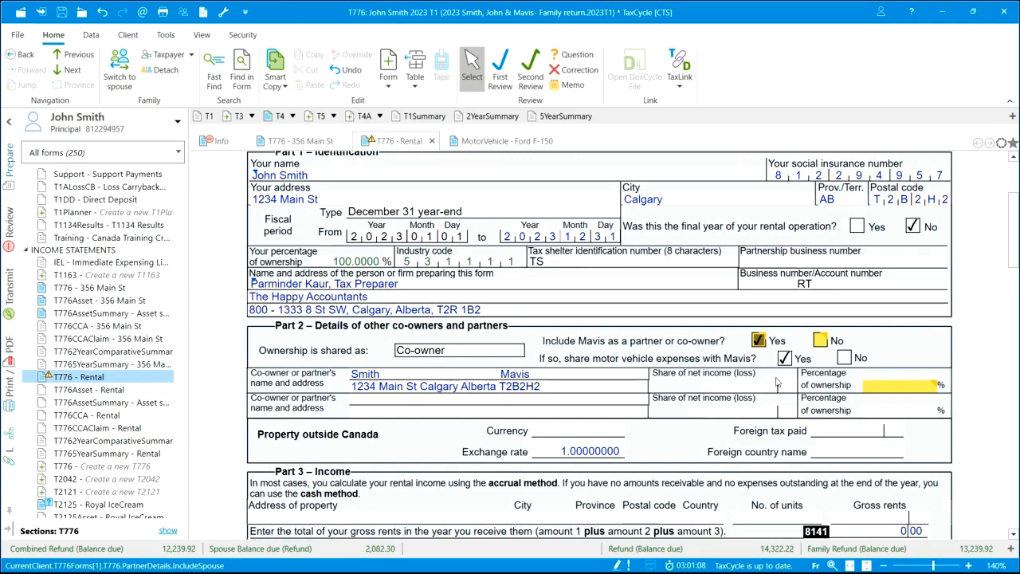
pyautogui.click(917, 386)
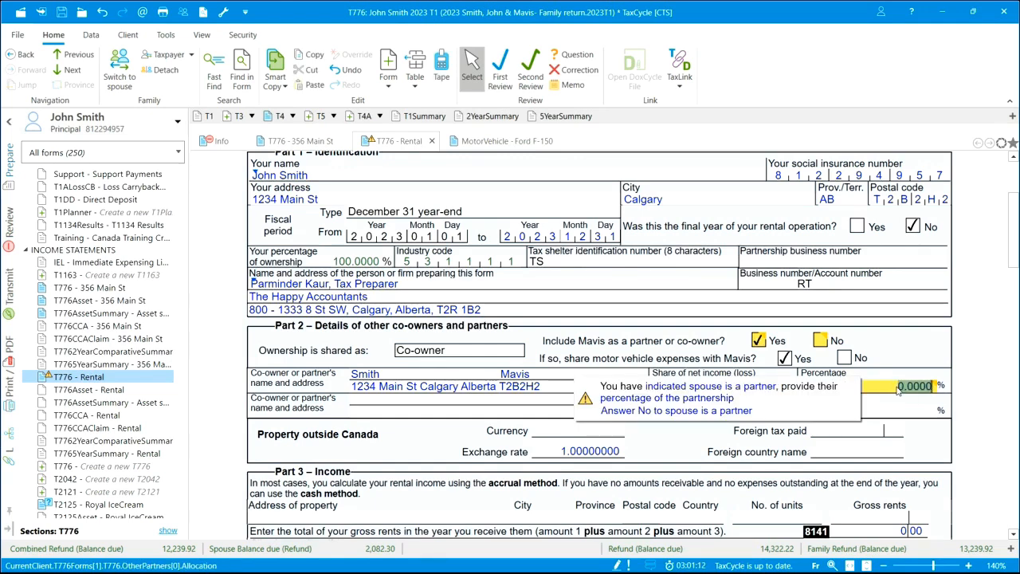
pyautogui.write('50')
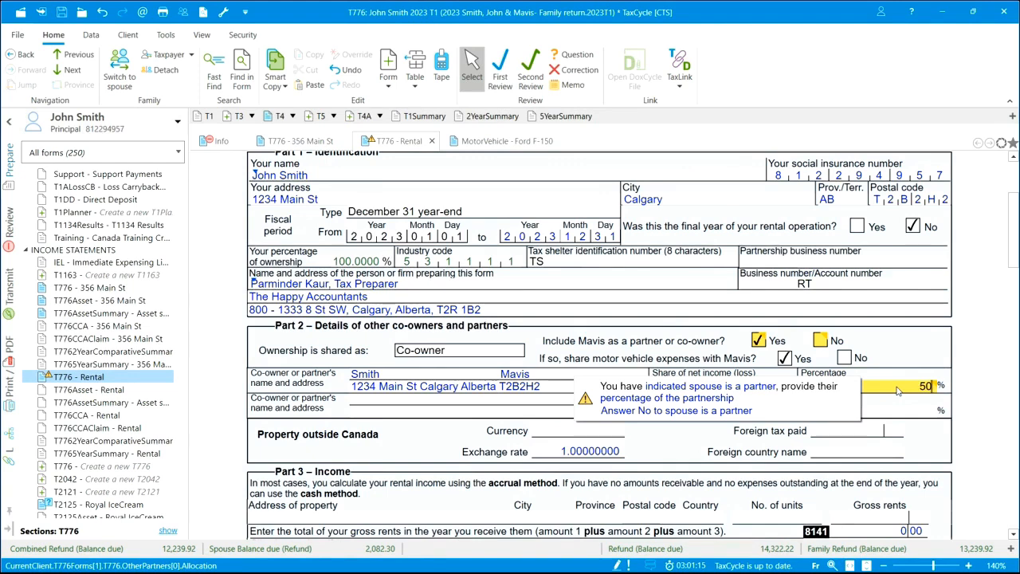
pyautogui.press('Tab')
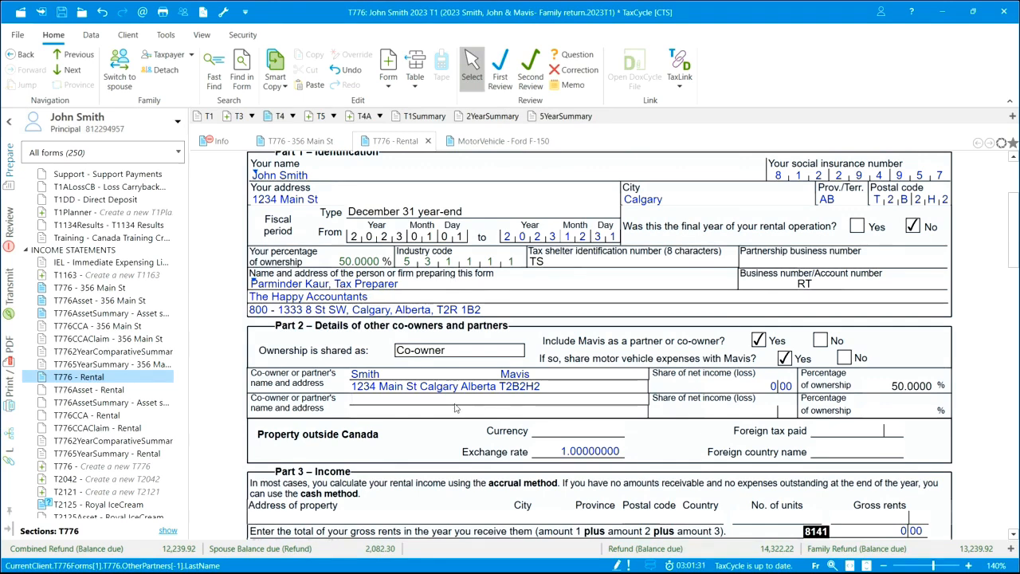
# - Review the identification and co-owner details of the rental T776 in the spouse's return, and return to the principal's return
pyautogui.press('F5')
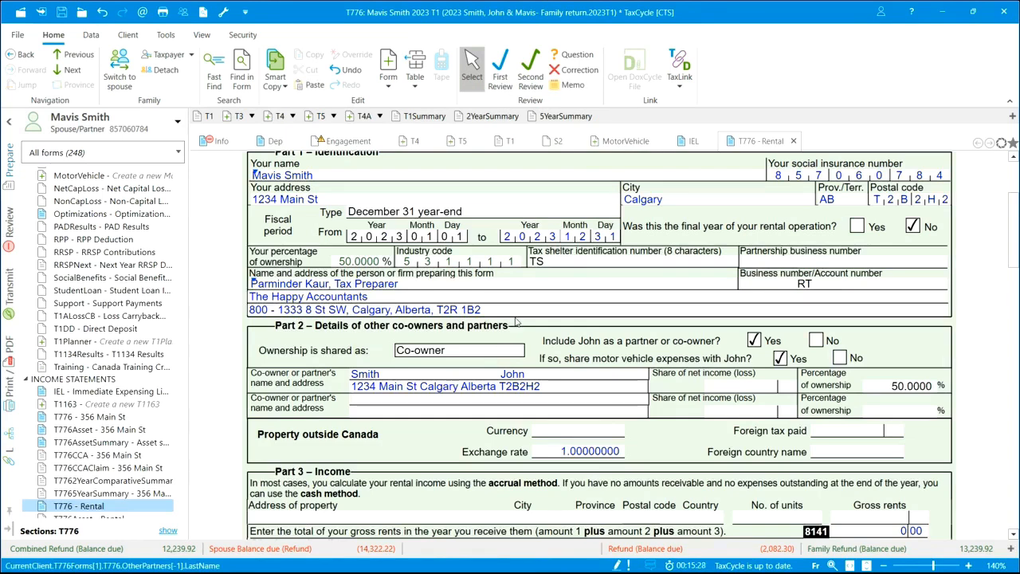
pyautogui.scroll(2, 508, 323)
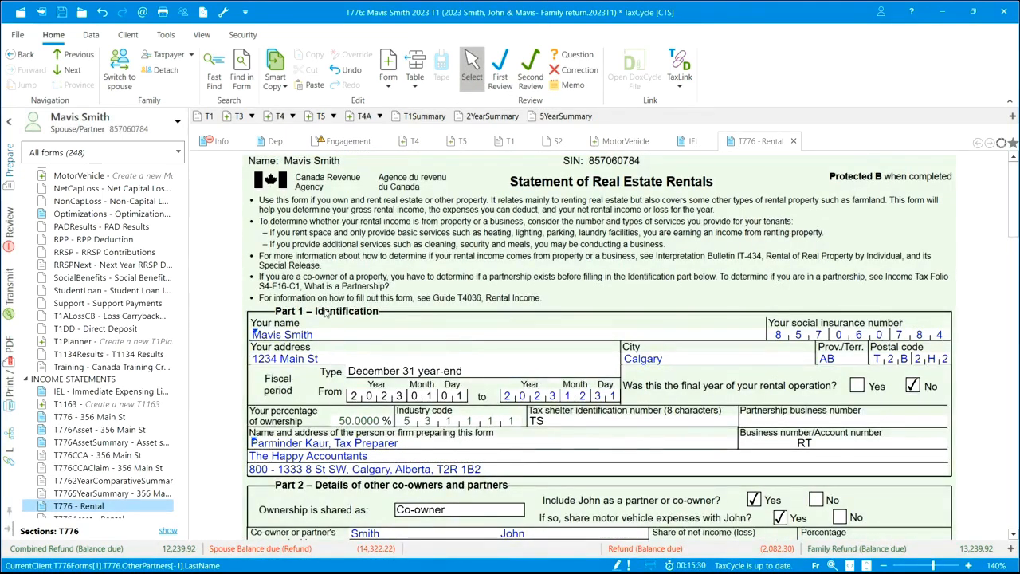
pyautogui.scroll(-2, 401, 353)
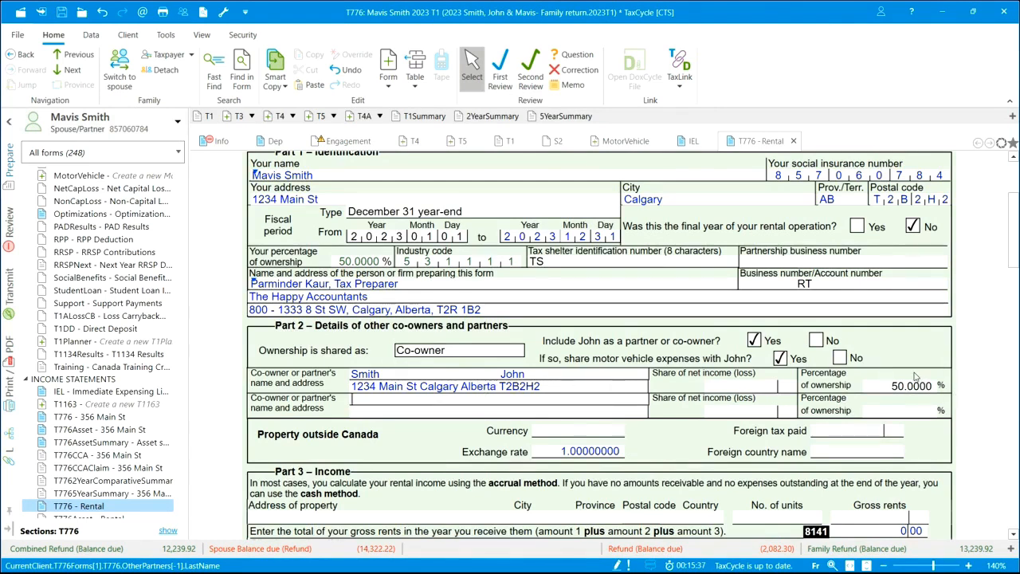
pyautogui.press('F5')
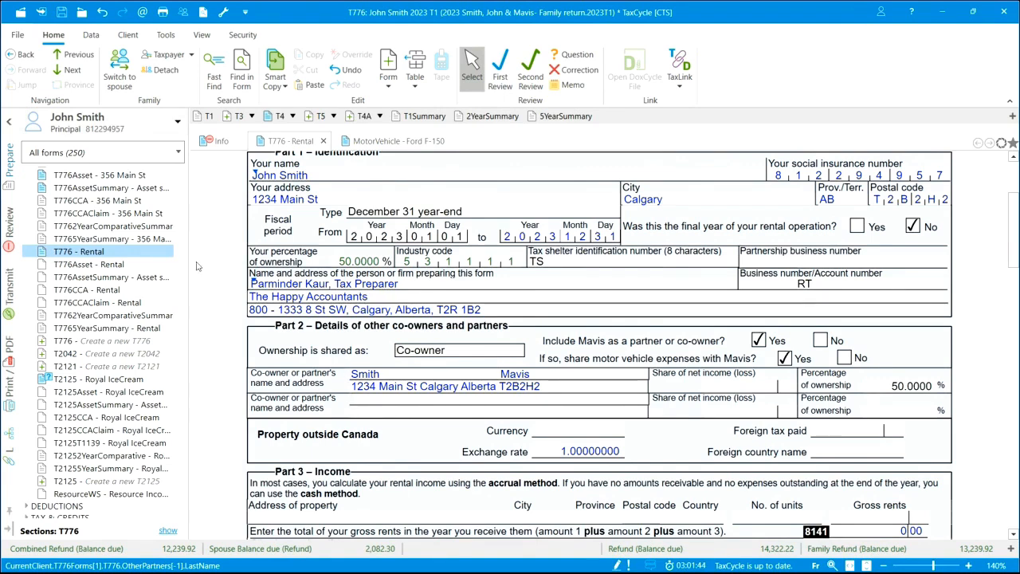
# - Add a dependant as the second co-owner by entering their last and first name, with 5% ownership
pyautogui.click(177, 121)
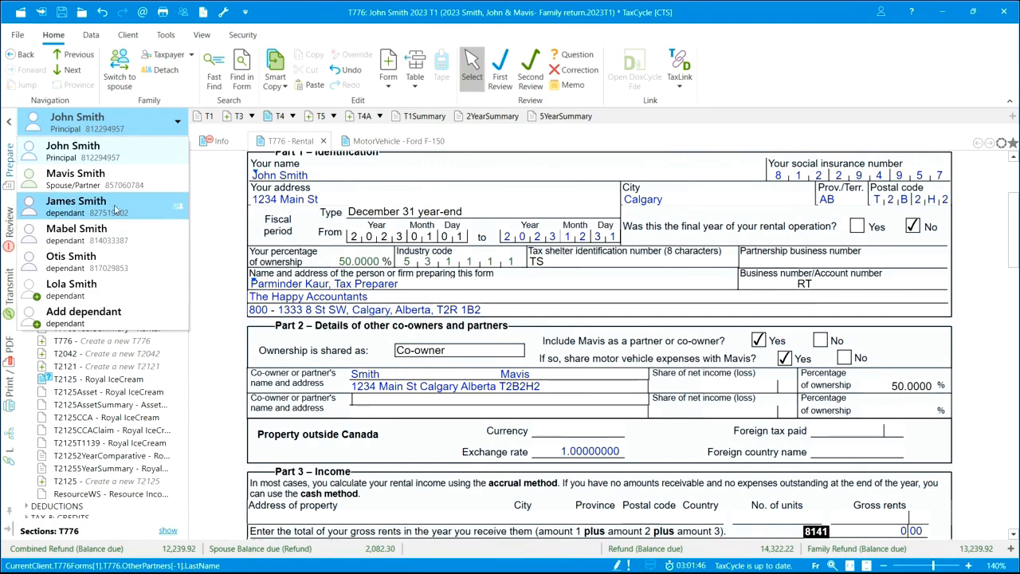
pyautogui.click(362, 400)
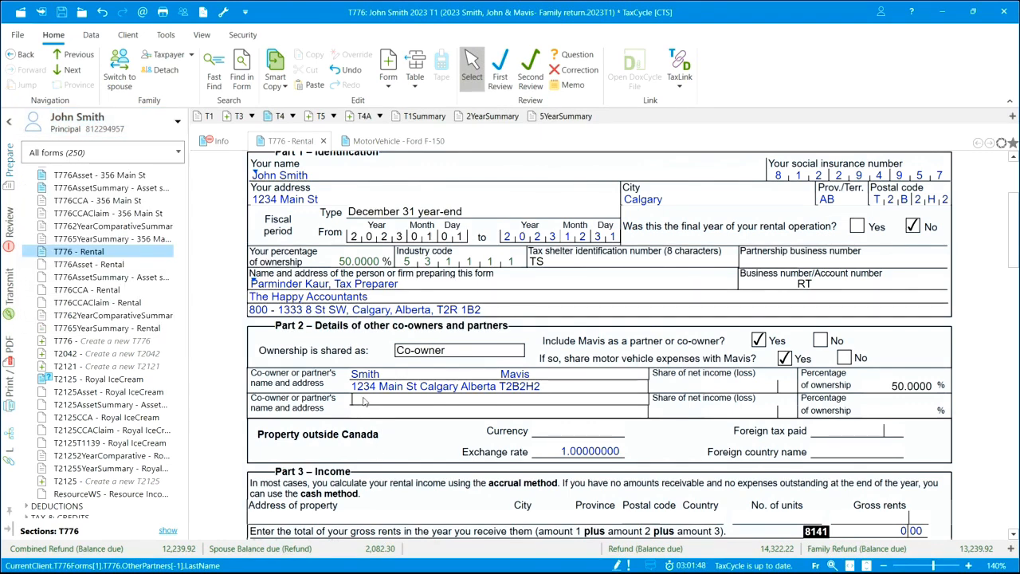
pyautogui.write('Smith')
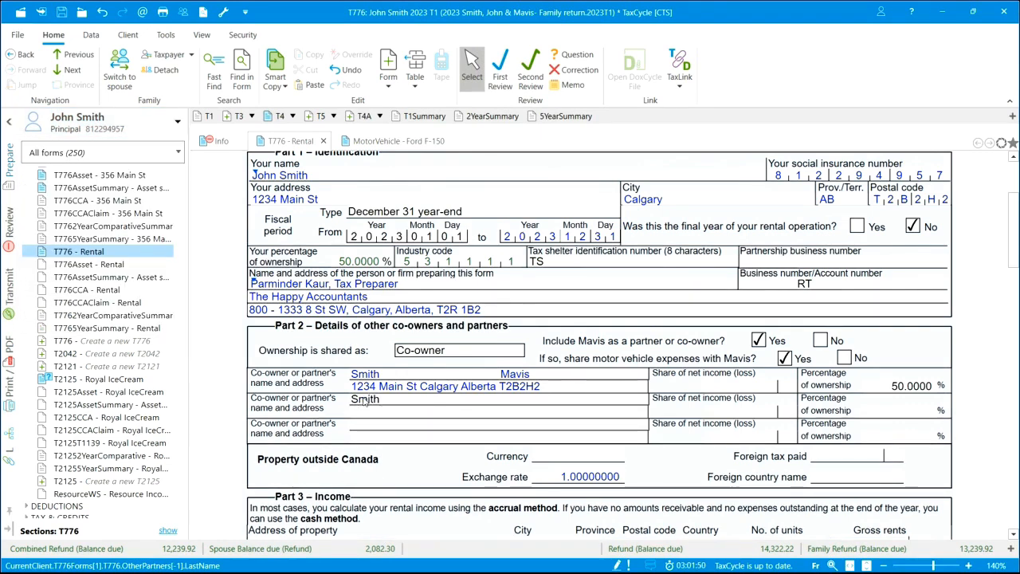
pyautogui.click(519, 405)
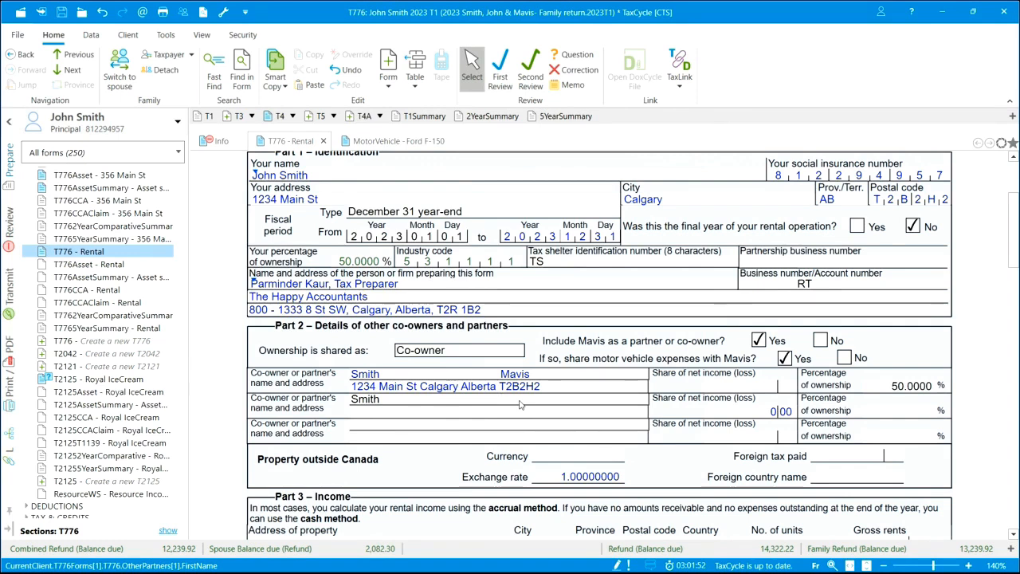
pyautogui.write('James')
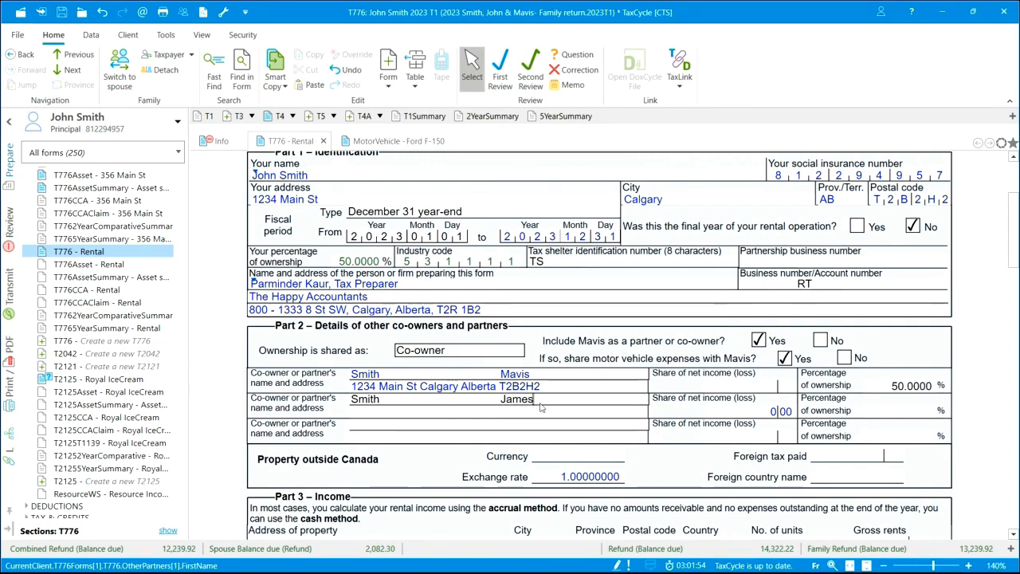
pyautogui.click(921, 412)
pyautogui.write('5')
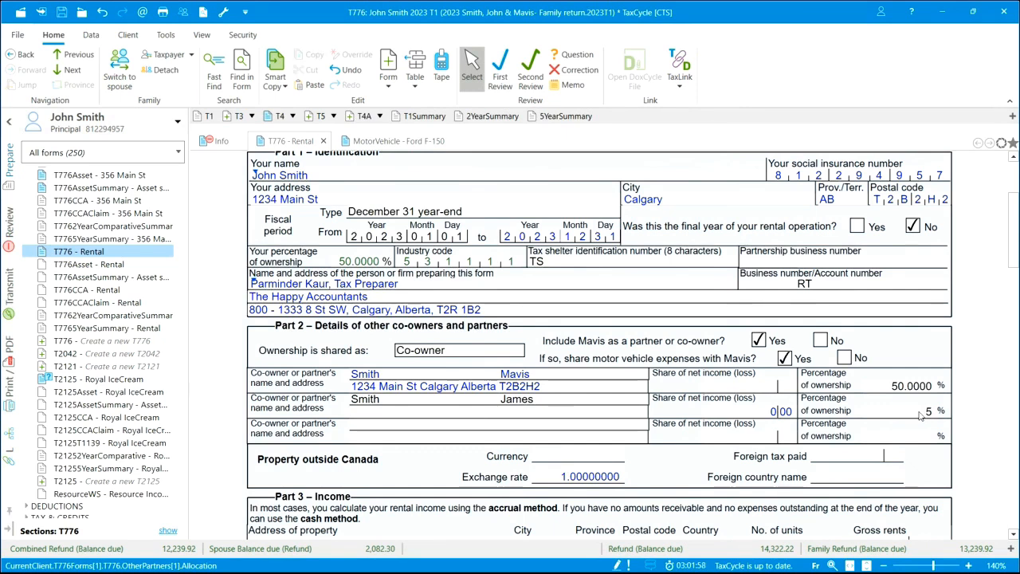
pyautogui.press('Tab')
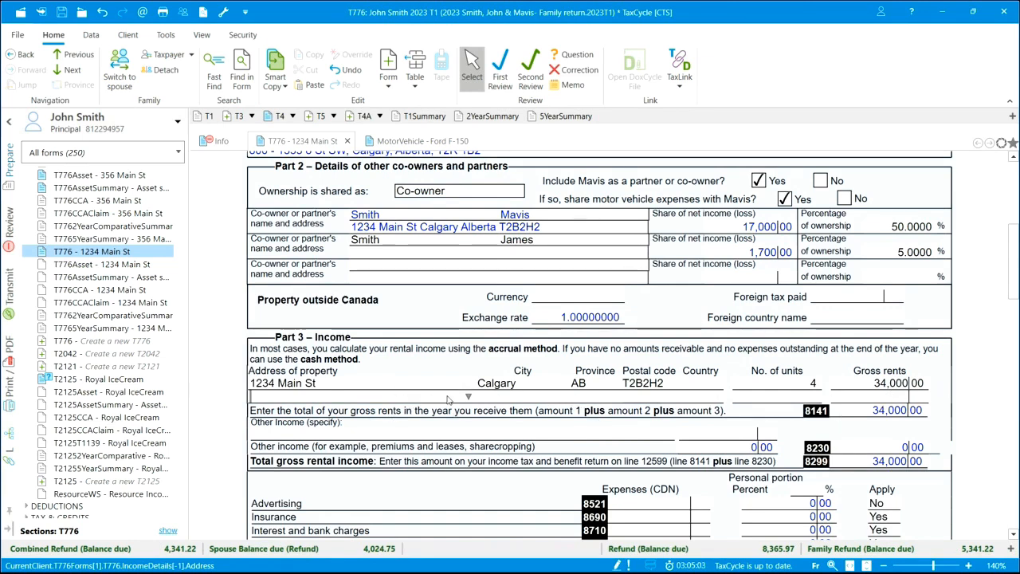
# - Open another blank T776 form and examine its co-owner and Property outside Canada sections
pyautogui.click(297, 397)
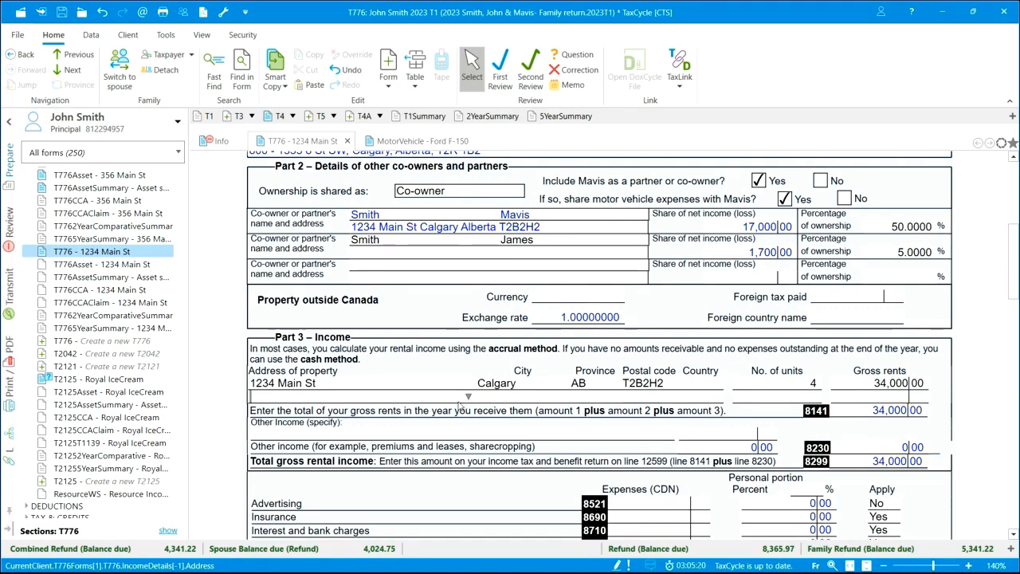
pyautogui.click(67, 341)
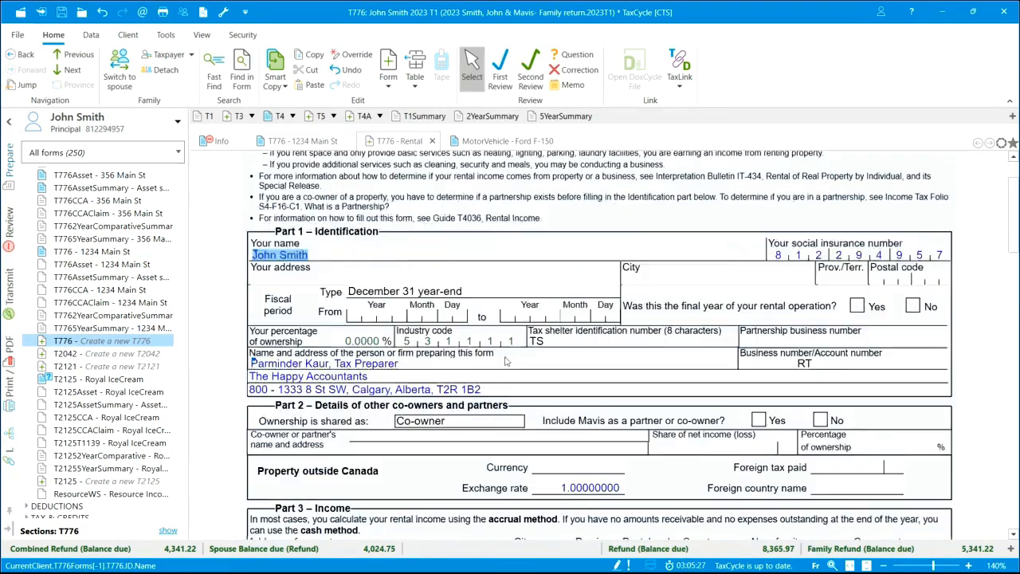
pyautogui.scroll(-3, 503, 360)
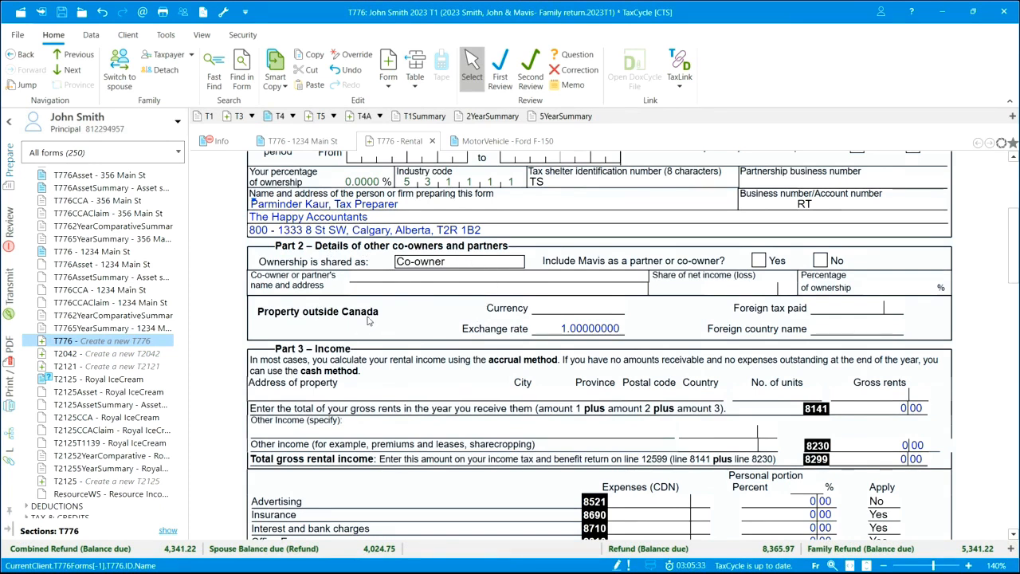
# - In the Property outside Canada section, set the currency to USD and the foreign country name to USA
pyautogui.click(590, 310)
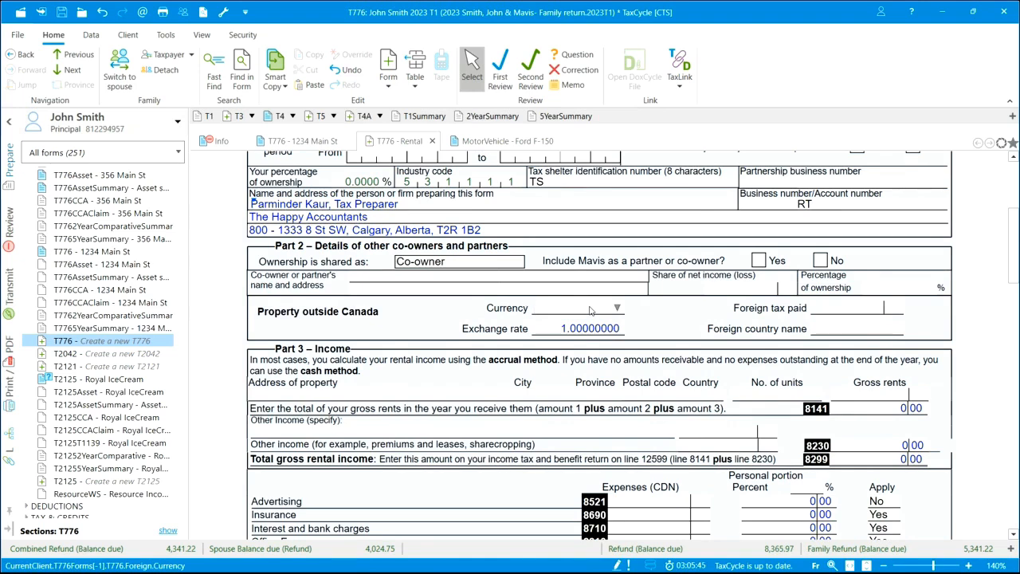
pyautogui.write('USD')
pyautogui.press('Tab')
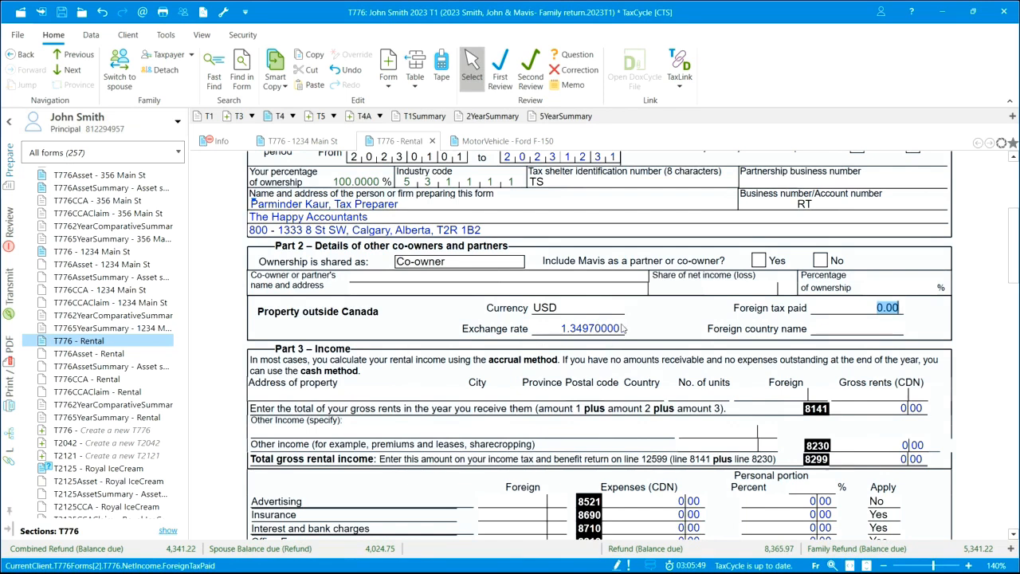
pyautogui.click(843, 331)
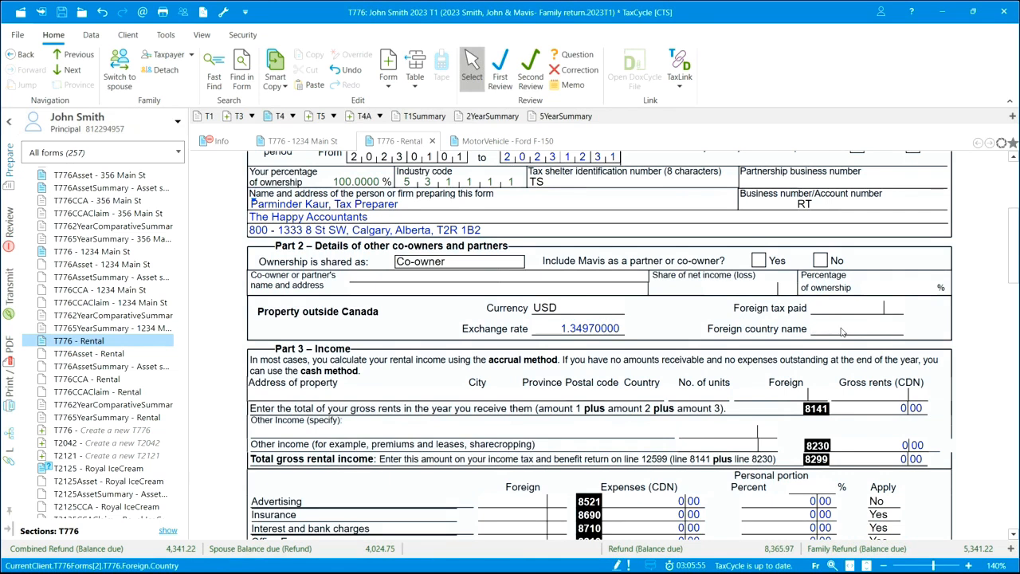
pyautogui.write('USA')
pyautogui.press('Tab')
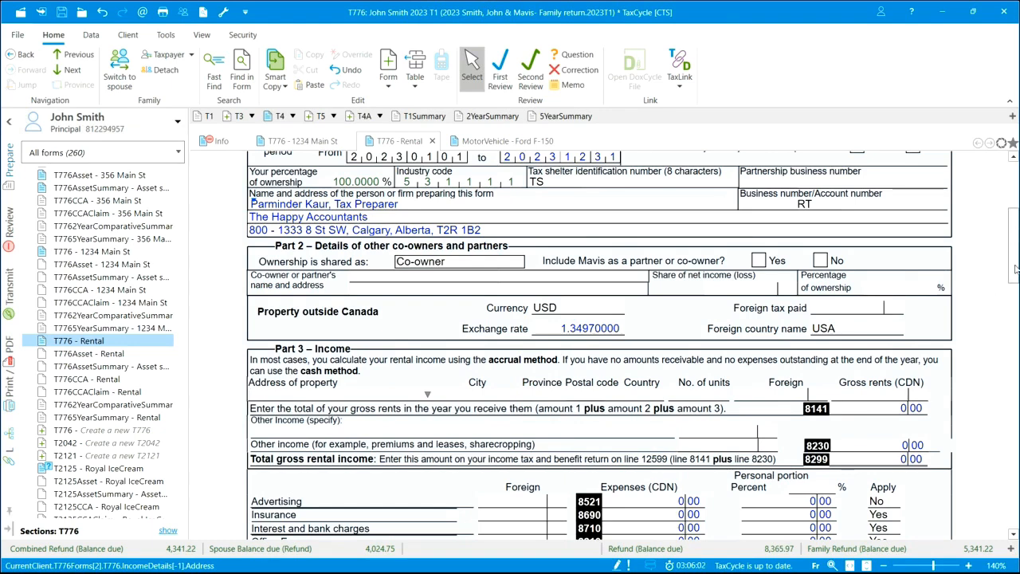
# - Enter the foreign rental's street address in Part 3, with Phoenix as the city and AZ as the province
pyautogui.scroll(-2, 1016, 275)
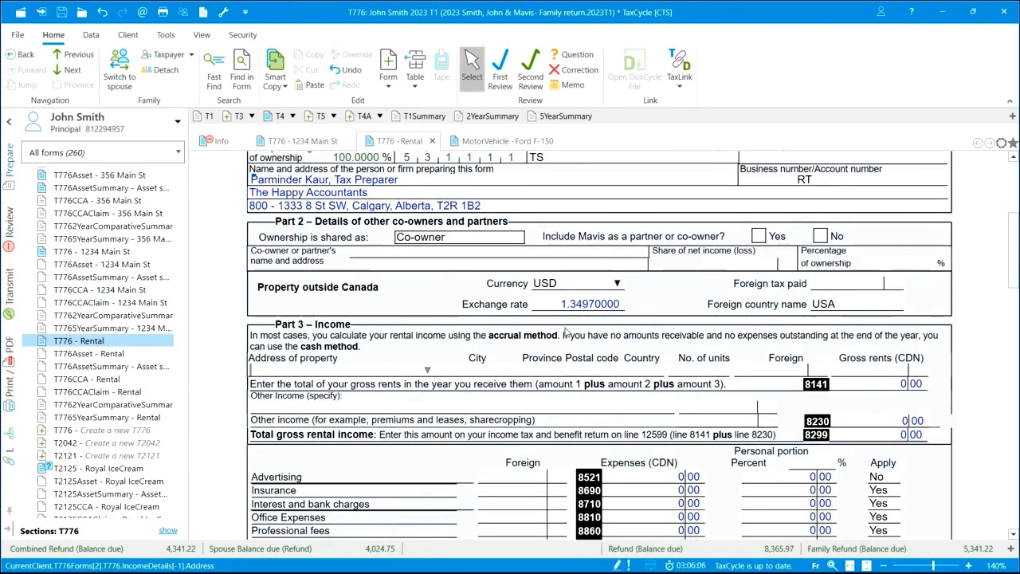
pyautogui.scroll(-2, 1013, 252)
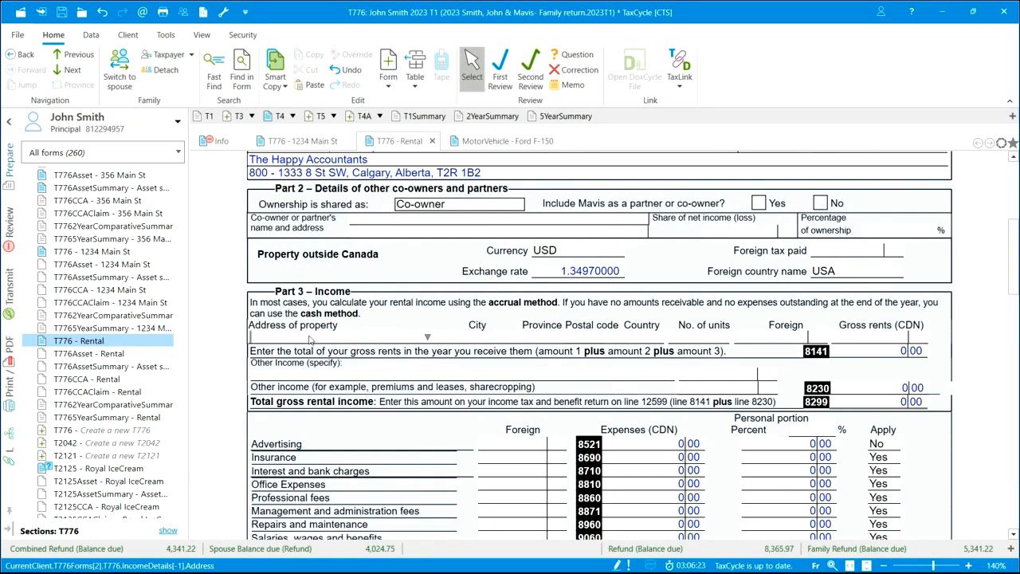
pyautogui.write('234')
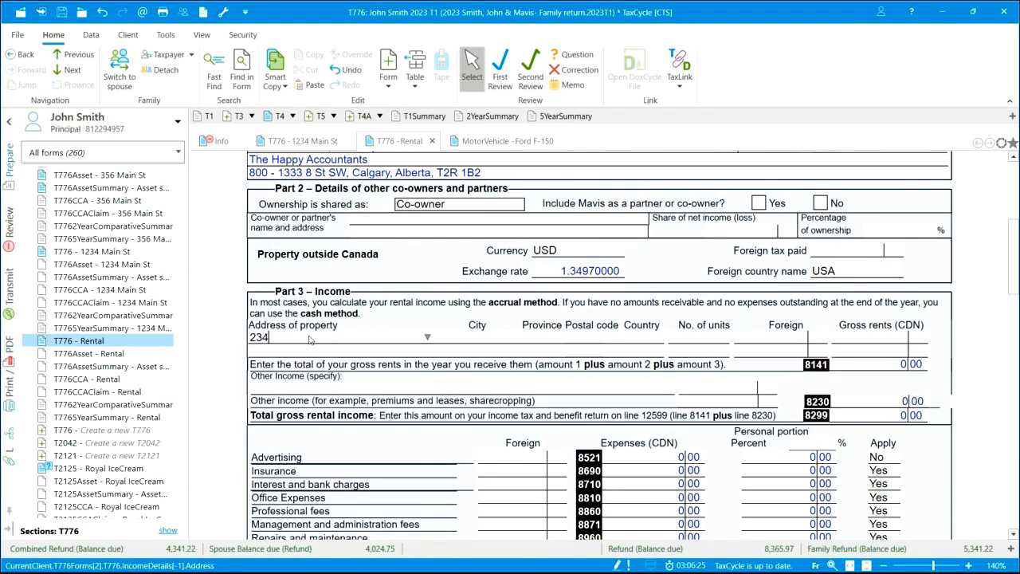
pyautogui.write(' Street N')
pyautogui.click(481, 339)
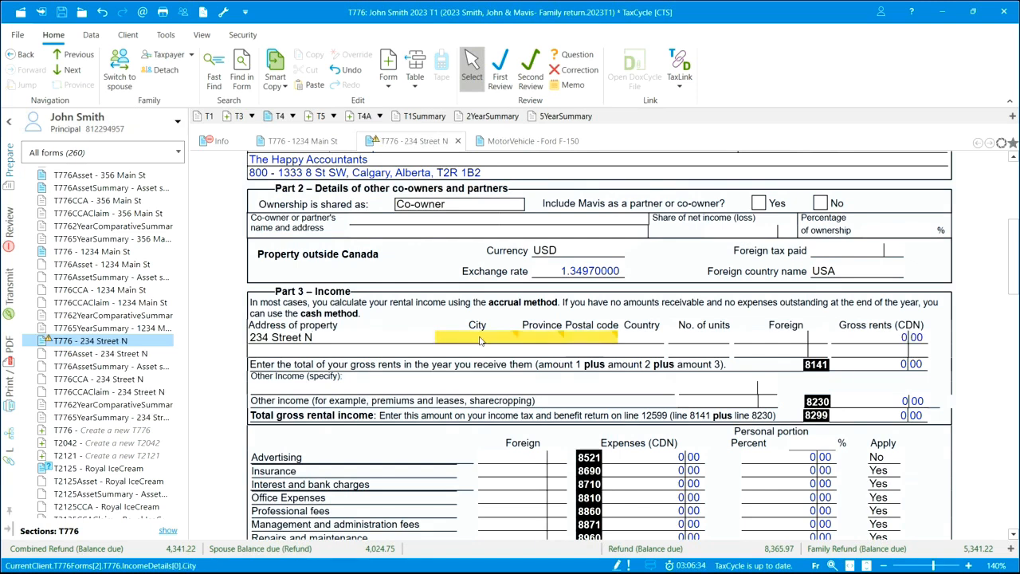
pyautogui.write('Phoenix')
pyautogui.click(545, 339)
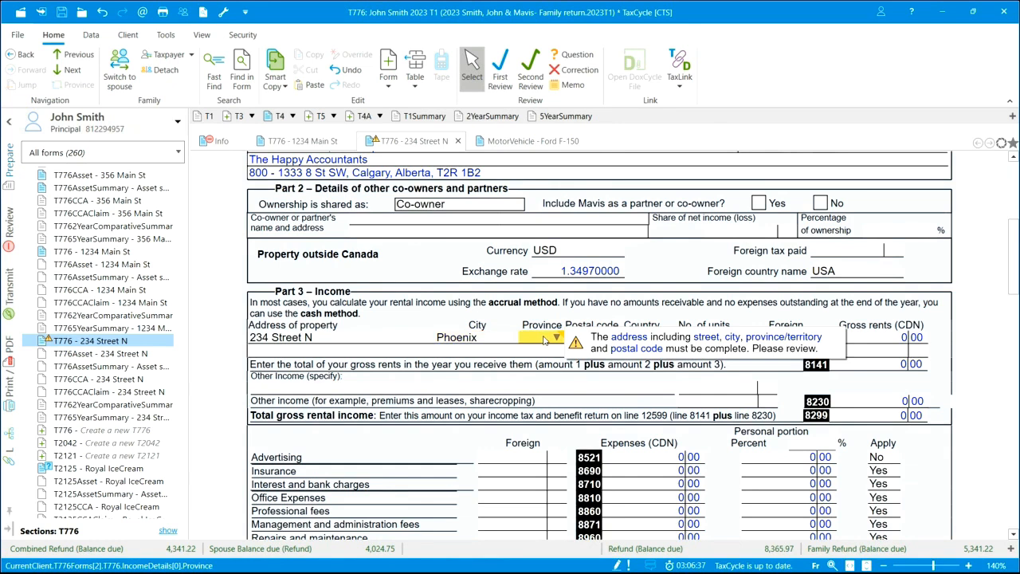
pyautogui.write('AZ')
pyautogui.press('Tab')
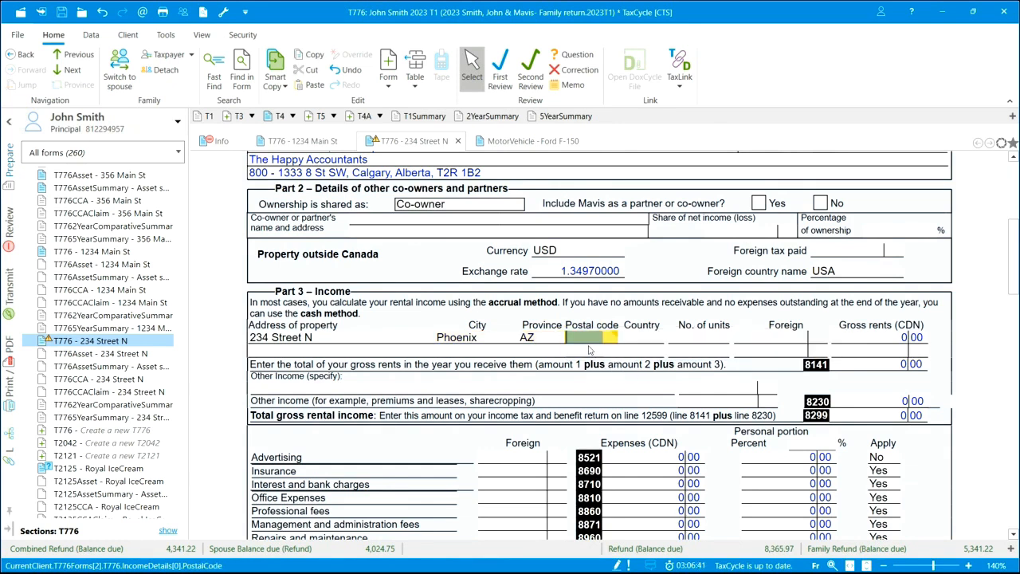
# - Apply a mask override to the foreign rental's postal code field and enter its foreign postal code
pyautogui.moveTo(589, 339)
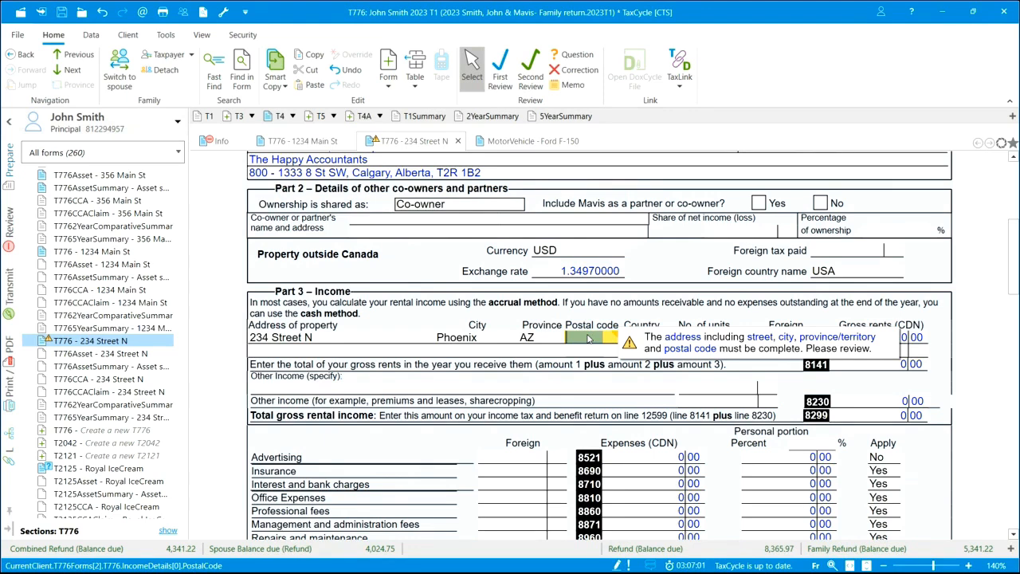
pyautogui.rightClick(588, 339)
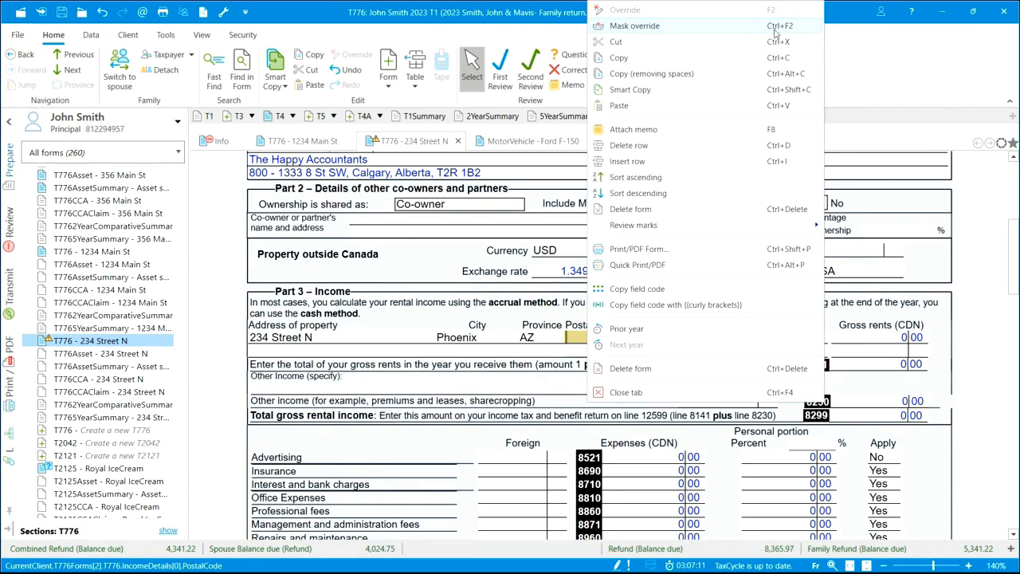
pyautogui.click(673, 30)
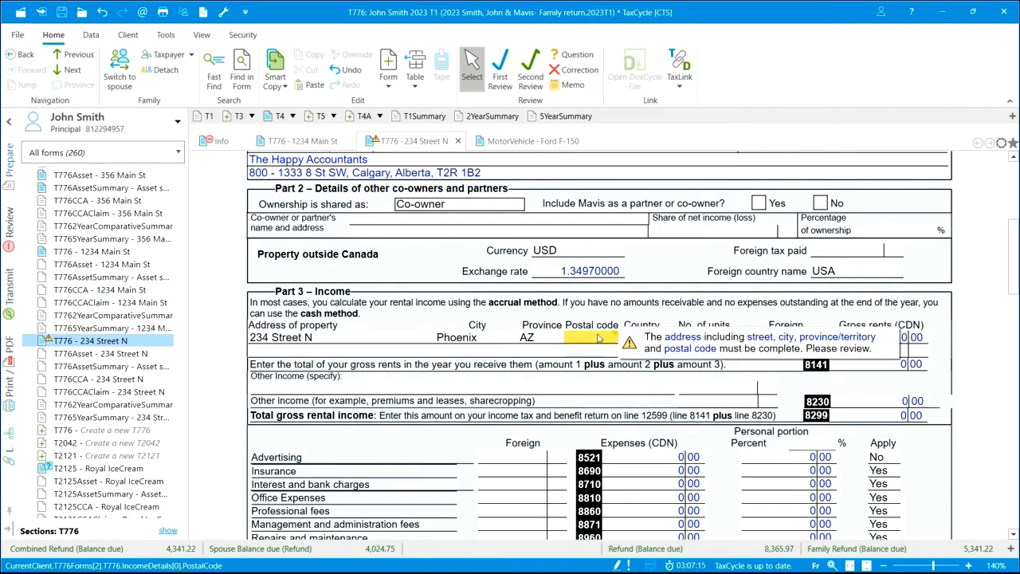
pyautogui.write('435678')
pyautogui.press('Tab')
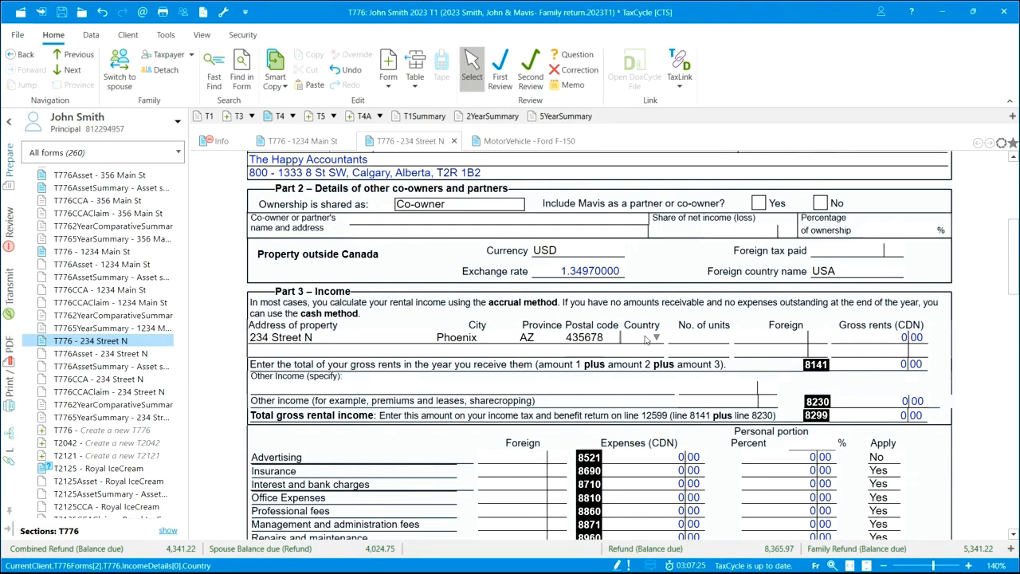
# - Complete the foreign rental's income line with country USA, 2 units and foreign gross rents of 24,000
pyautogui.write('USA')
pyautogui.press('Tab')
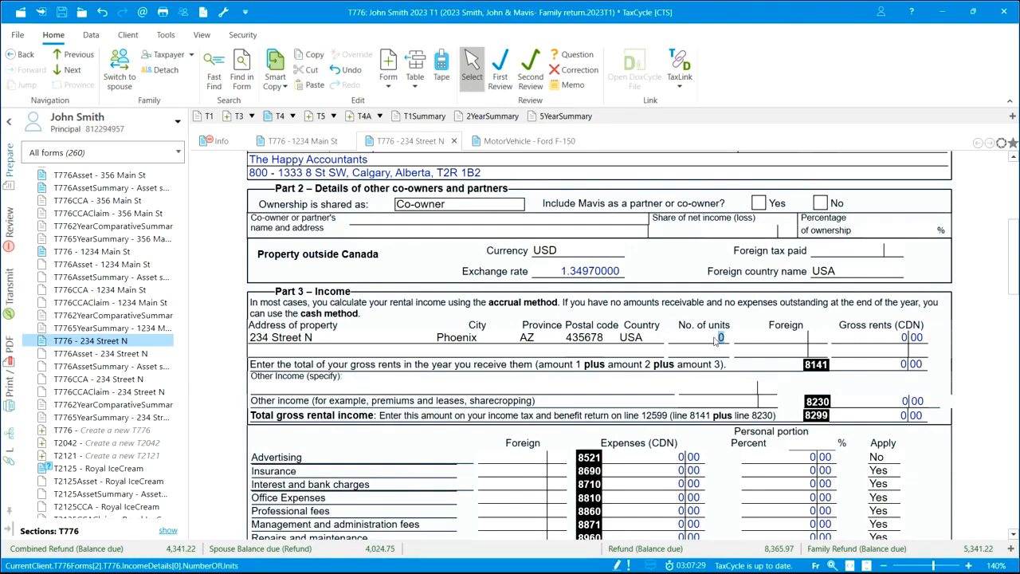
pyautogui.write('2')
pyautogui.press('Tab')
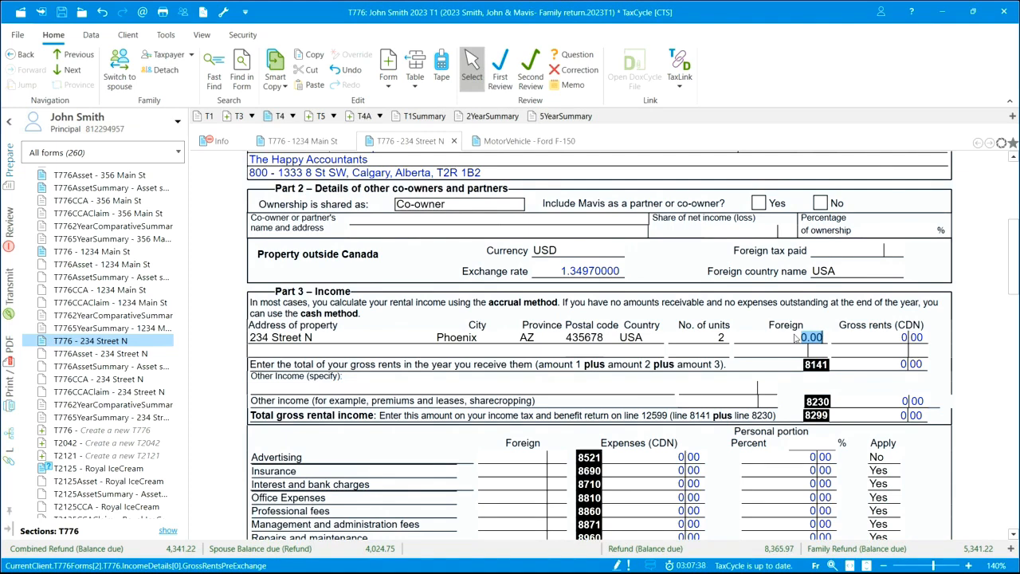
pyautogui.write('210000')
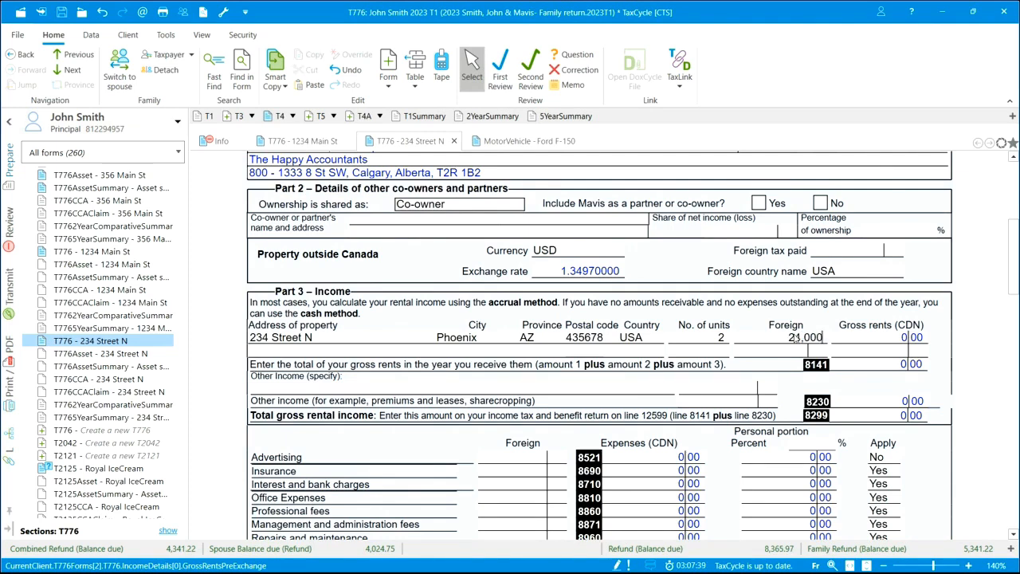
pyautogui.press('Tab')
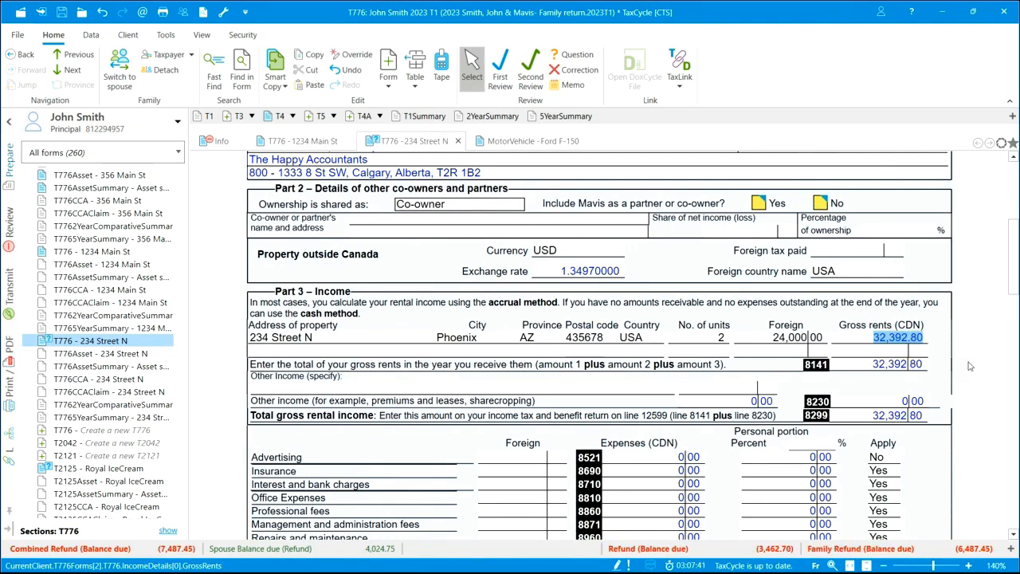
# - Enter 2,000 as the foreign-currency insurance expense of the foreign rental
pyautogui.scroll(-3, 1013, 255)
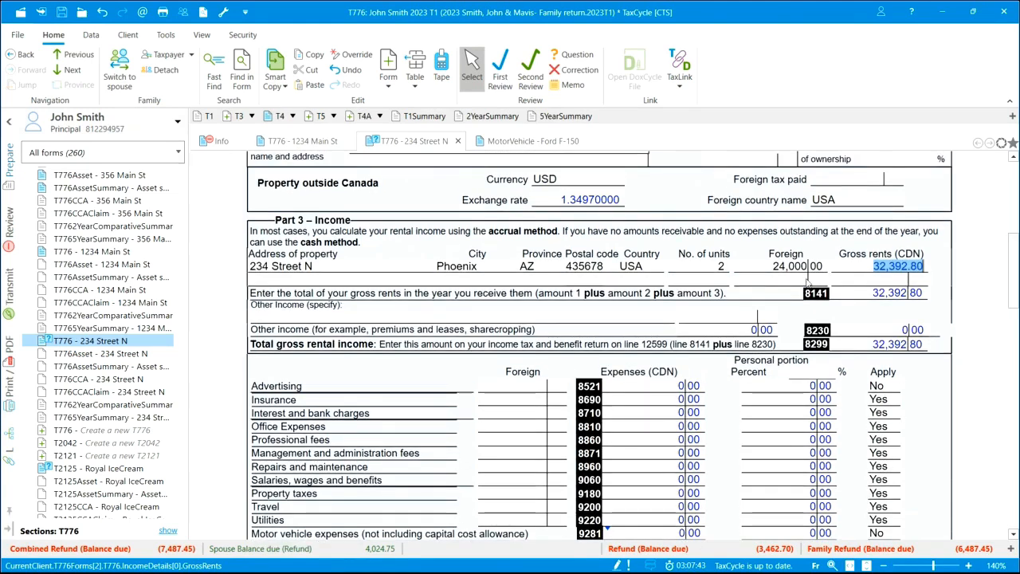
pyautogui.scroll(-2, 1014, 271)
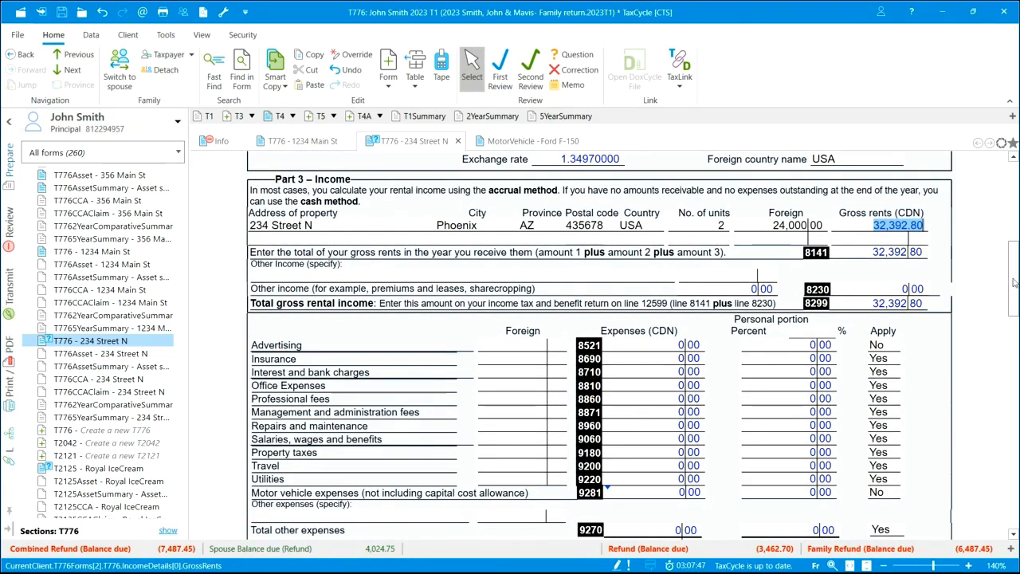
pyautogui.scroll(-2, 1010, 289)
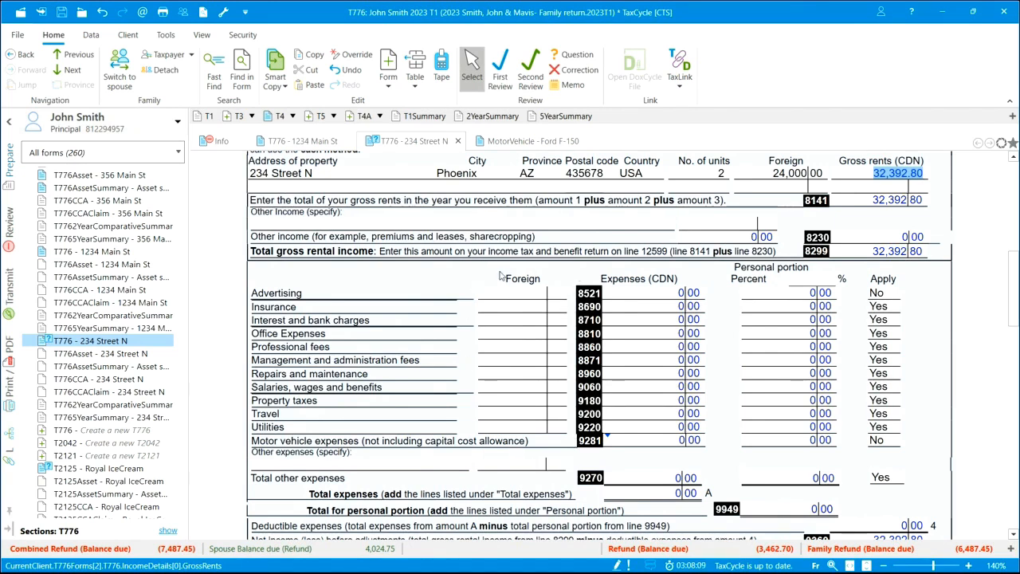
pyautogui.click(525, 307)
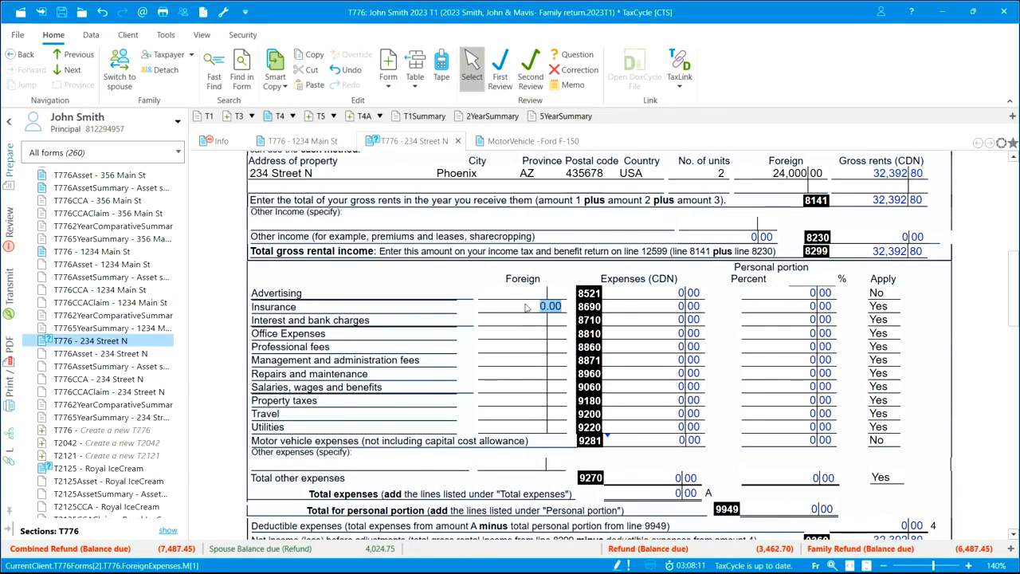
pyautogui.write('2000')
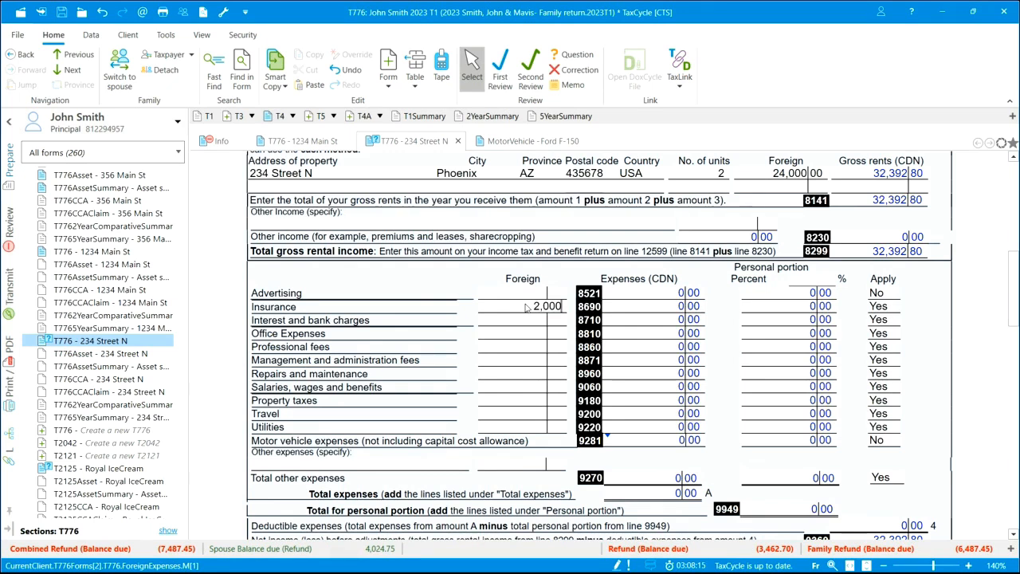
pyautogui.press('Tab')
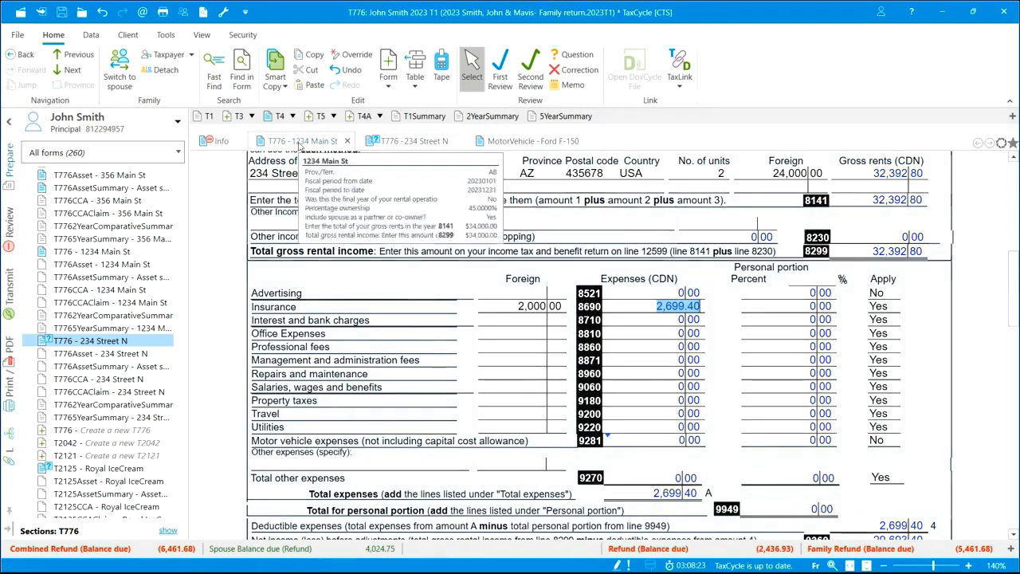
# - Compare the expense columns of the Canadian and foreign rental T776 forms, and return to the Canadian form's identification section
pyautogui.click(300, 145)
pyautogui.scroll(-5, 516, 276)
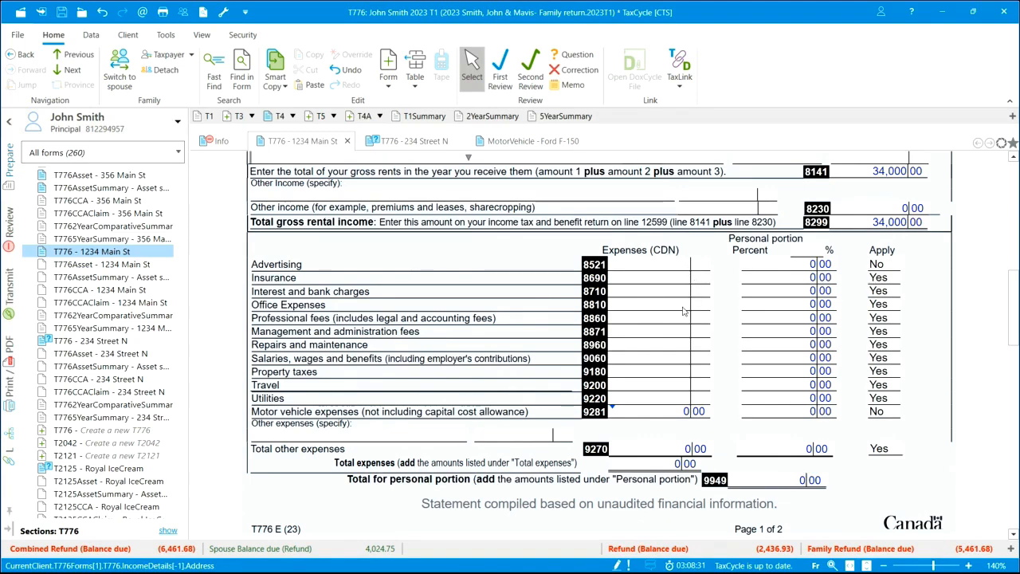
pyautogui.click(410, 142)
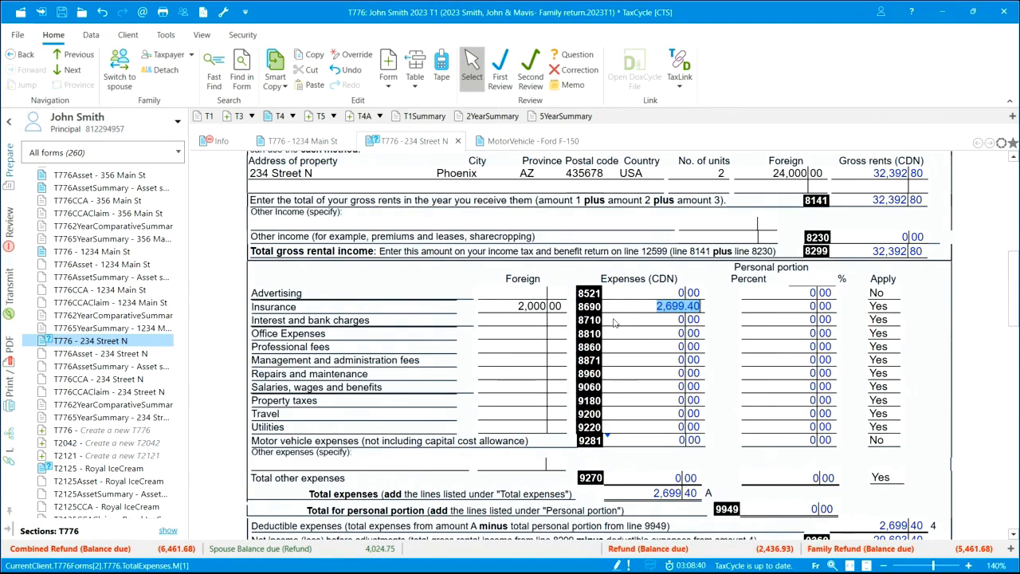
pyautogui.click(291, 144)
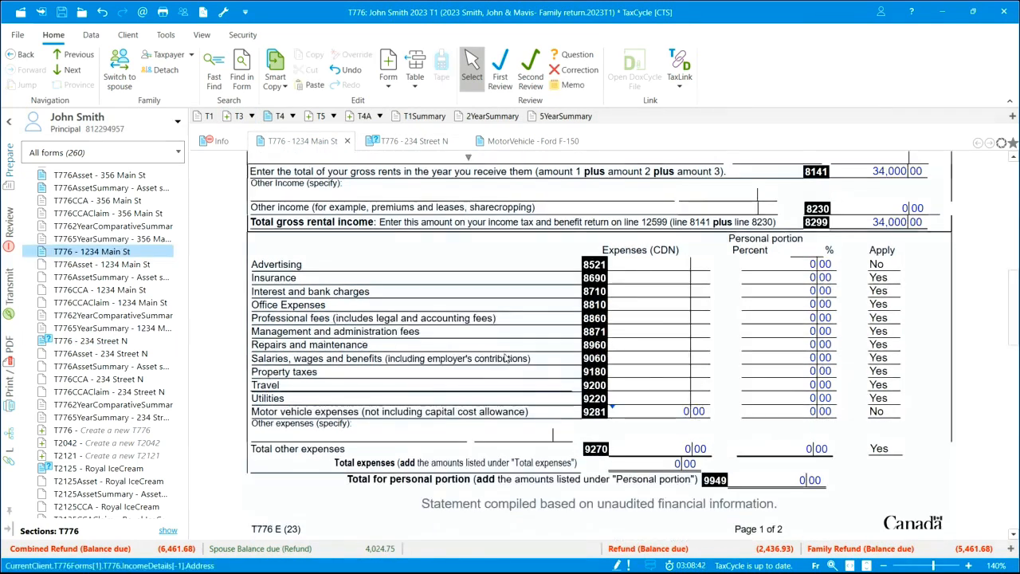
pyautogui.scroll(3, 504, 359)
pyautogui.scroll(3, 494, 357)
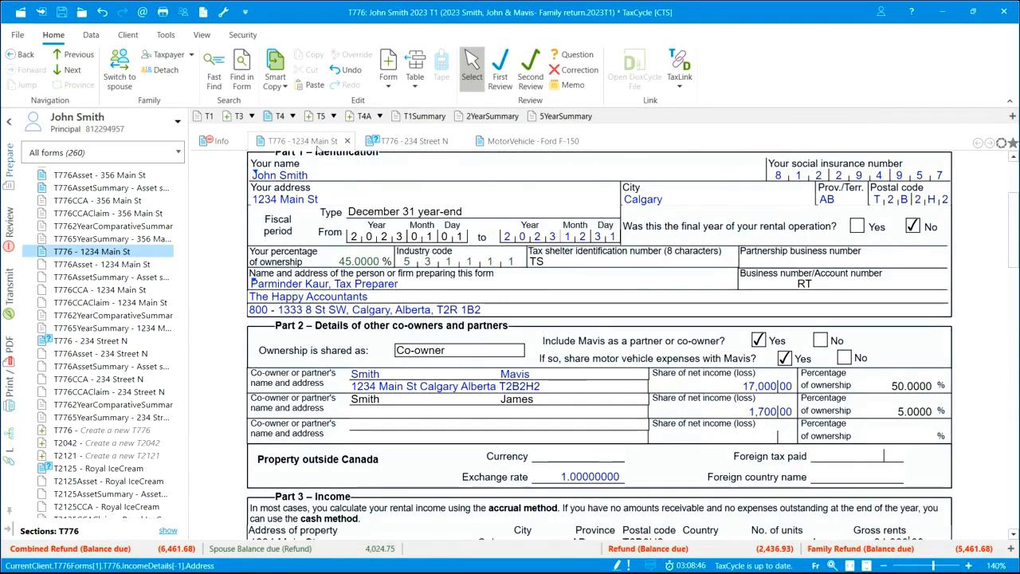
pyautogui.moveTo(311, 149)
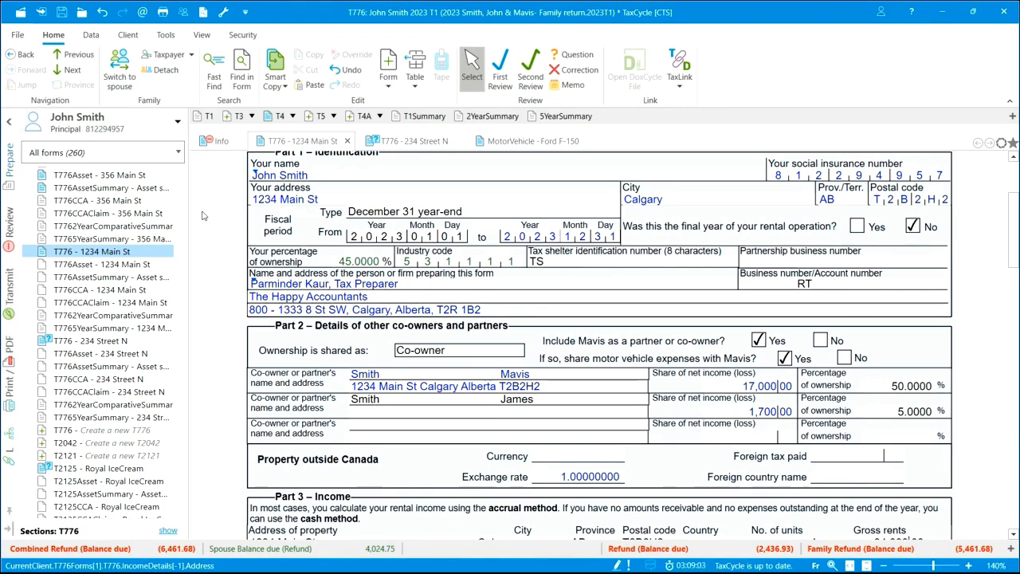
# - Create an Excel import template for the T776 and save it in Documents as T776 Template, replacing the existing file
pyautogui.click(92, 37)
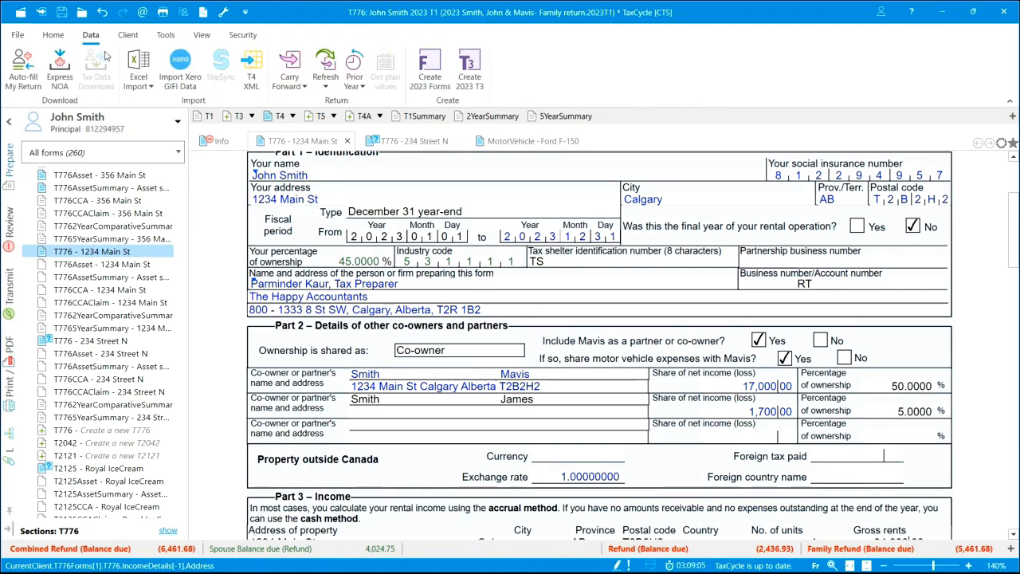
pyautogui.click(151, 88)
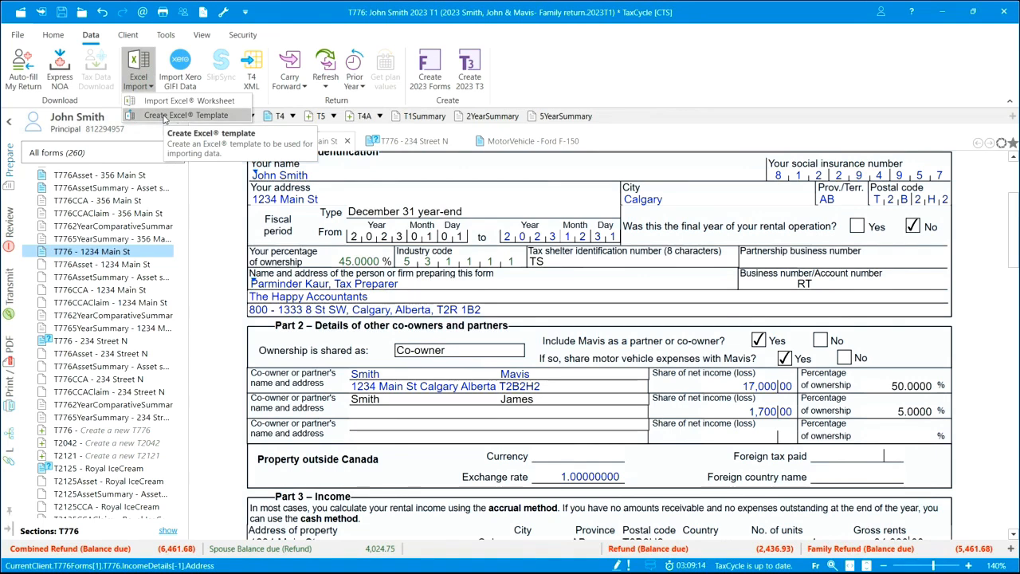
pyautogui.click(165, 116)
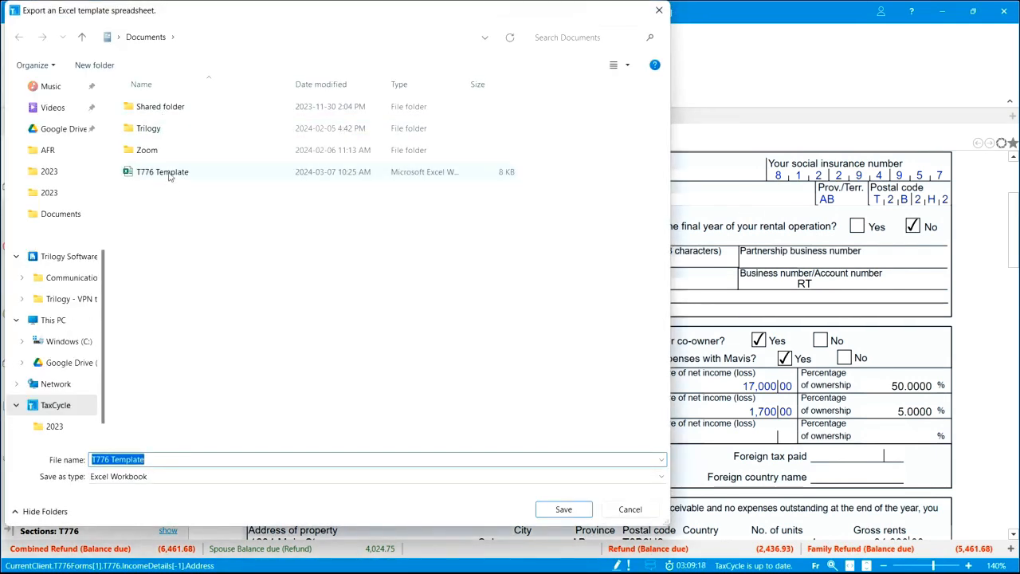
pyautogui.scroll(-1, 109, 271)
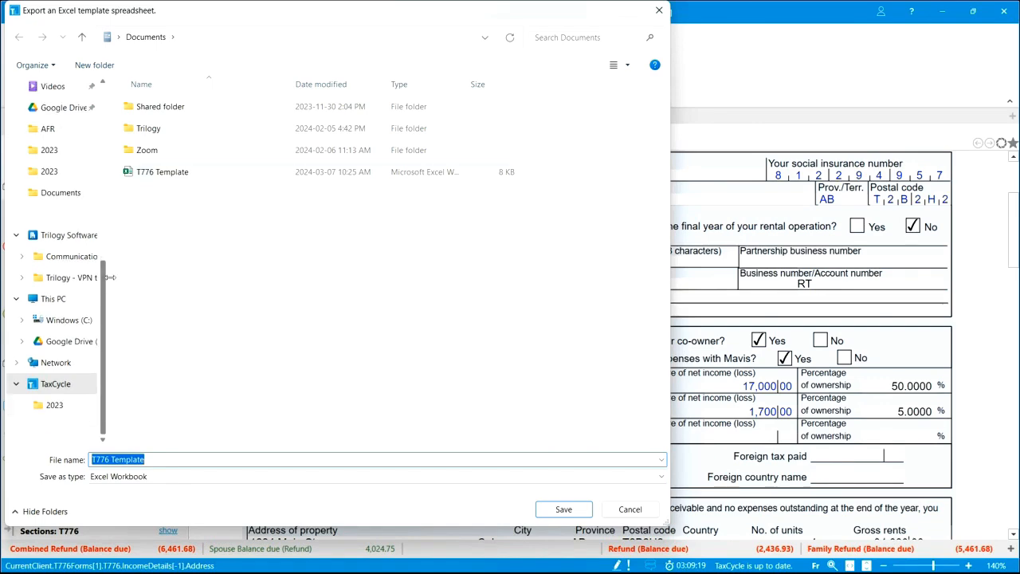
pyautogui.click(169, 172)
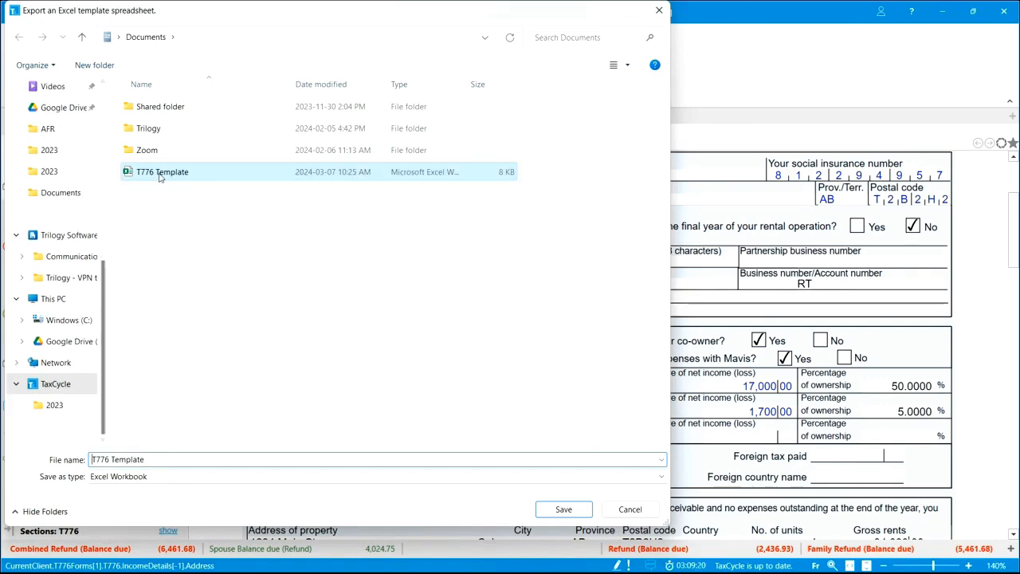
pyautogui.click(565, 511)
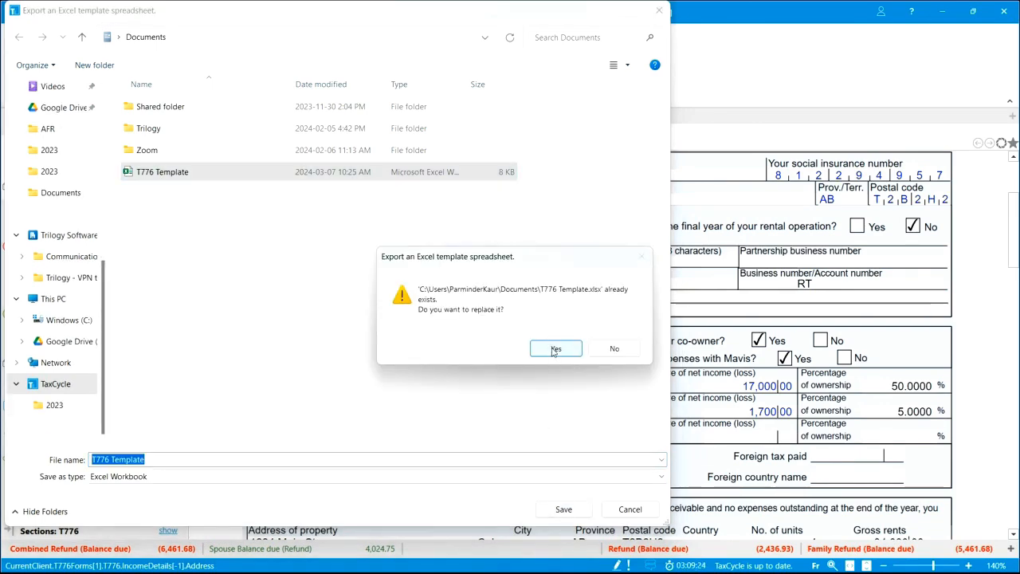
pyautogui.click(555, 349)
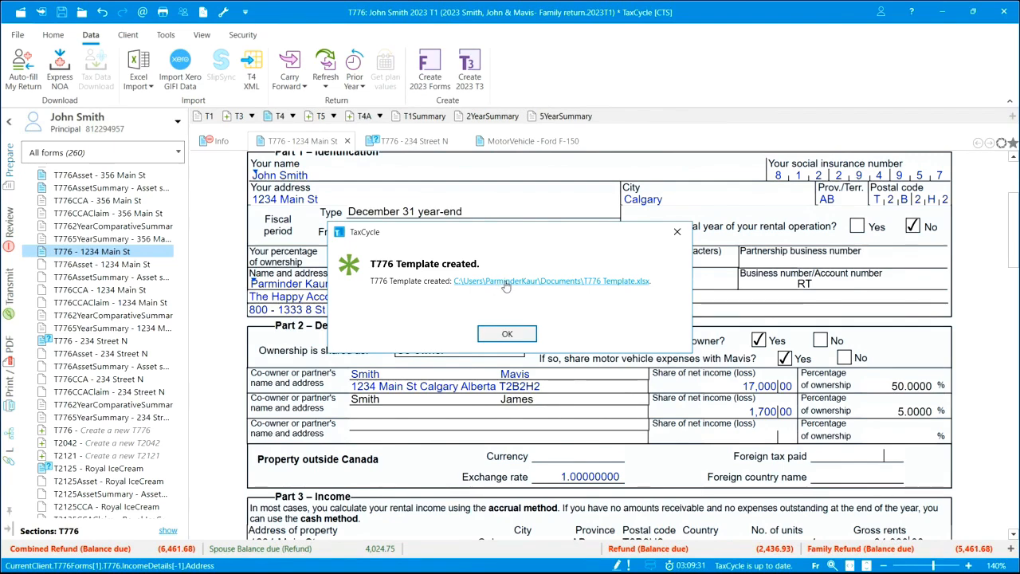
# - Open the exported T776 template in Excel and widen the Field Code column to show the full codes
pyautogui.click(509, 287)
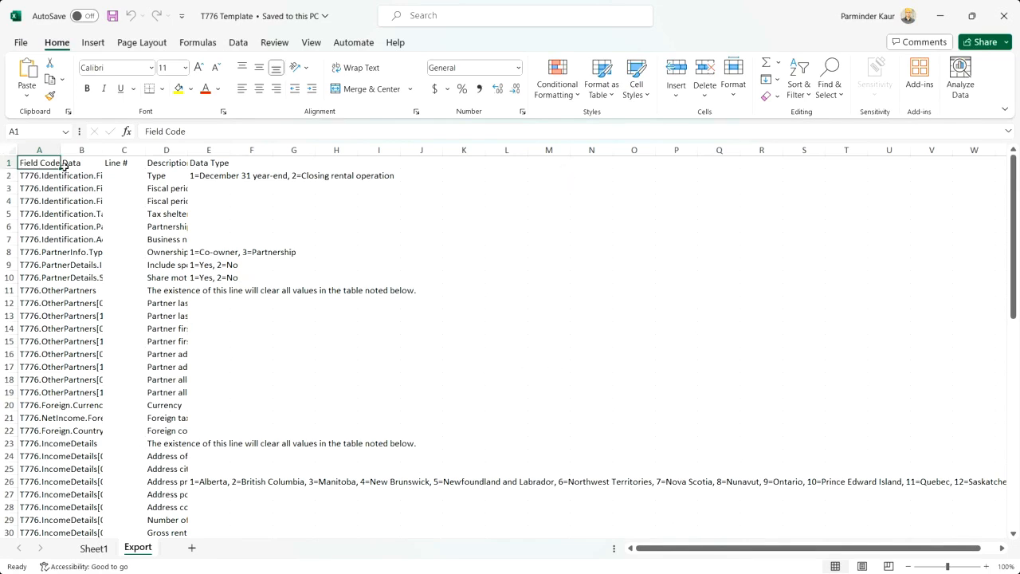
pyautogui.moveTo(61, 150); pyautogui.dragTo(207, 153)
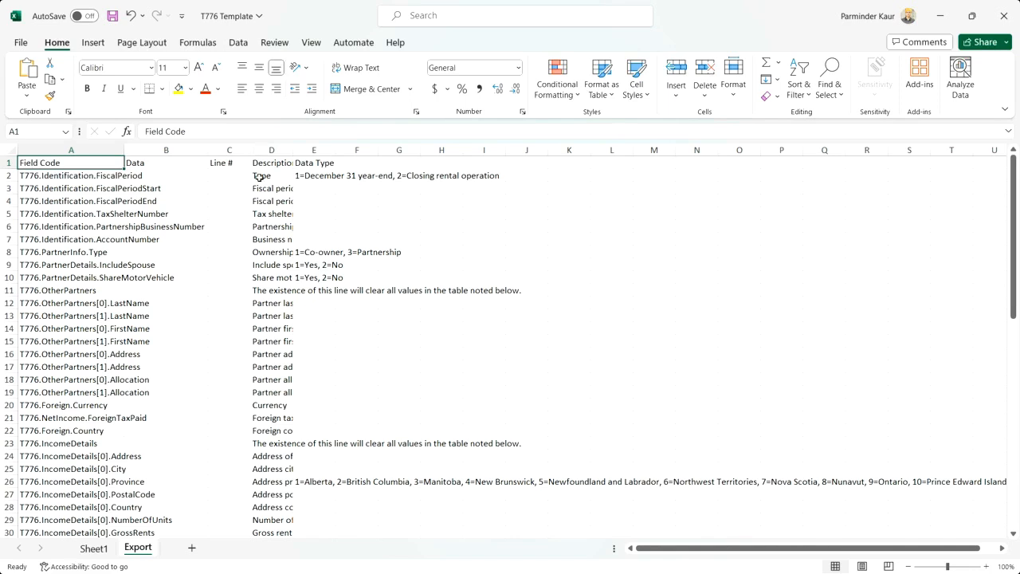
# - Switch back to TaxCycle, close the template message and check the option for importing an Excel worksheet
pyautogui.moveTo(581, 567)
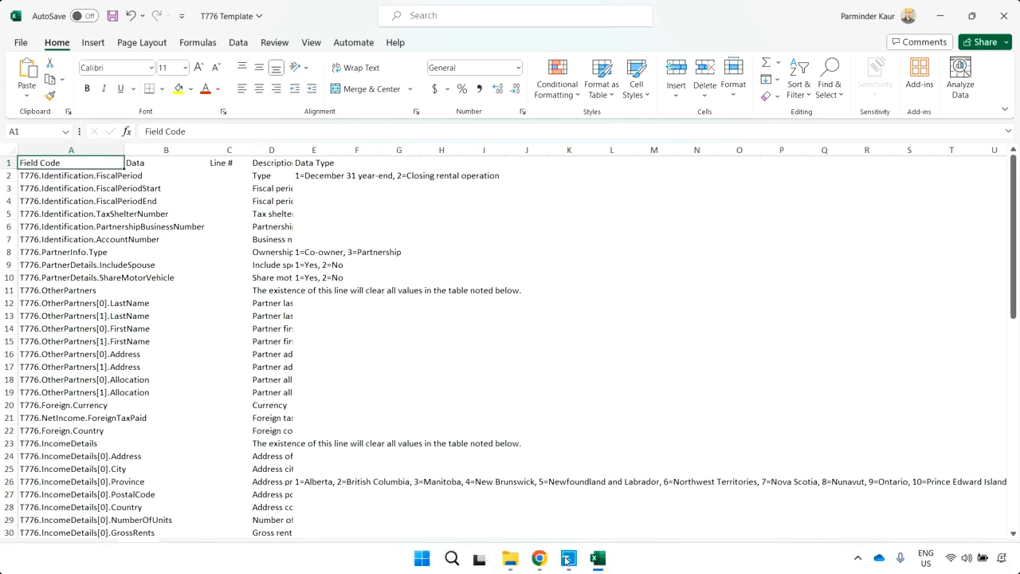
pyautogui.click(568, 558)
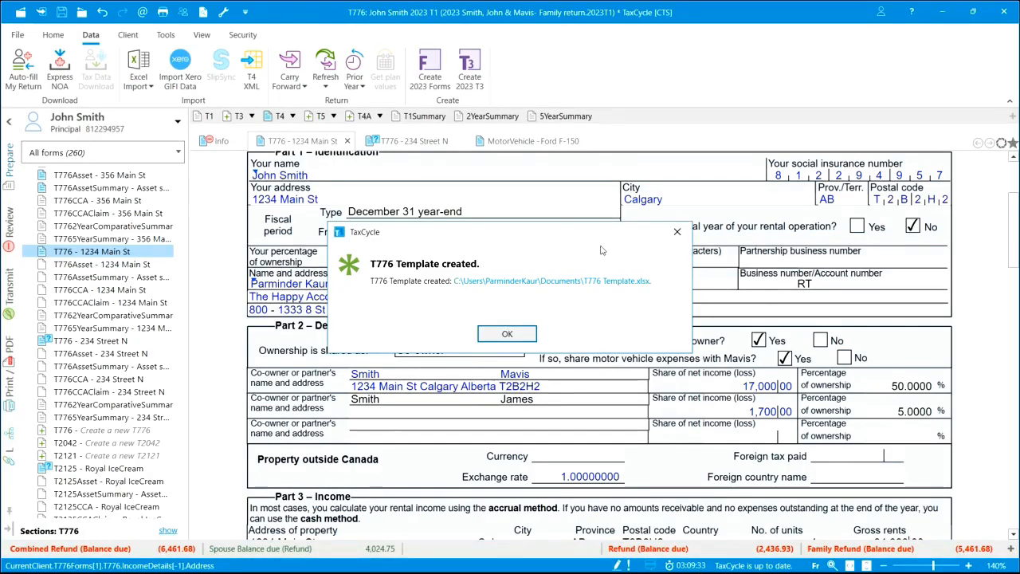
pyautogui.click(677, 231)
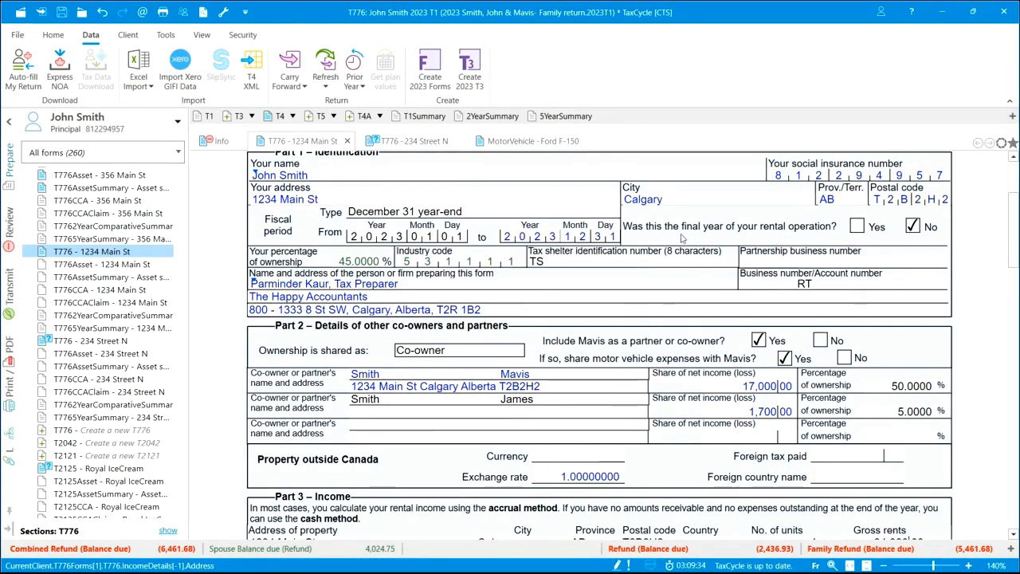
pyautogui.click(143, 85)
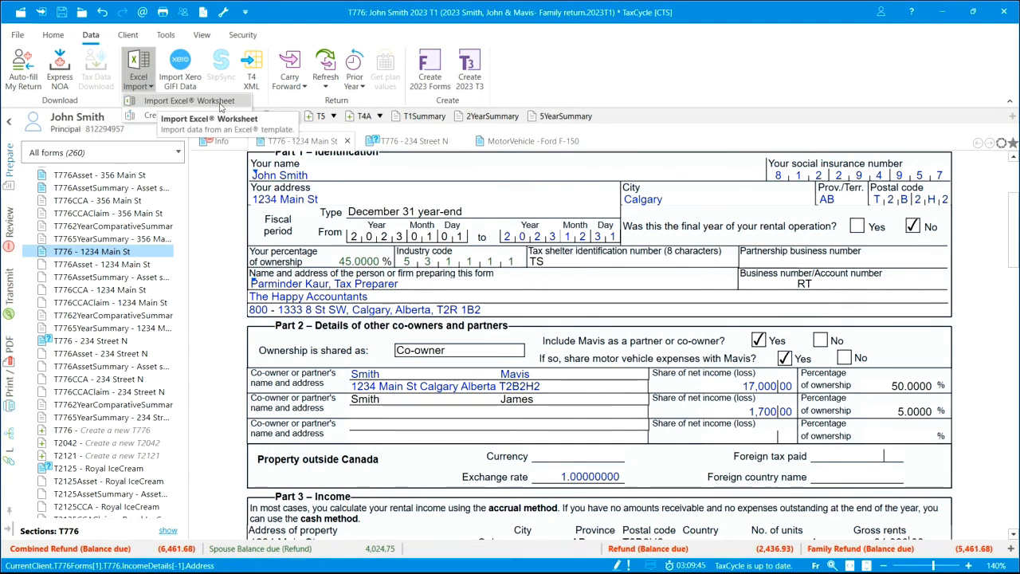
pyautogui.click(225, 194)
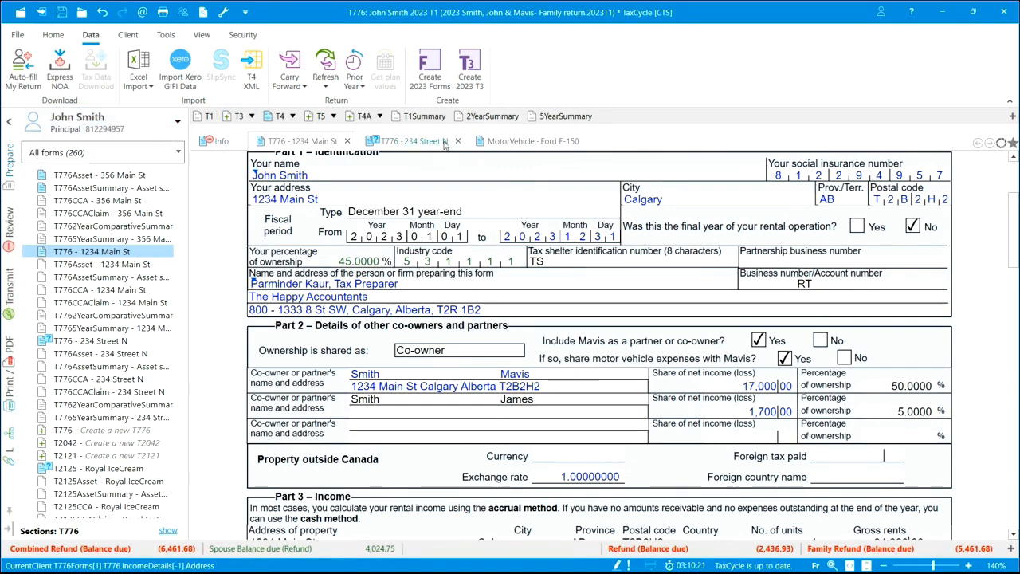
# - Open the T776 for 356 Main St and examine its co-owner, income, and personal-portion expense entries
pyautogui.keyDown('ctrl'); pyautogui.click(88, 265); pyautogui.keyUp('ctrl')
pyautogui.scroll(1, 88, 265)
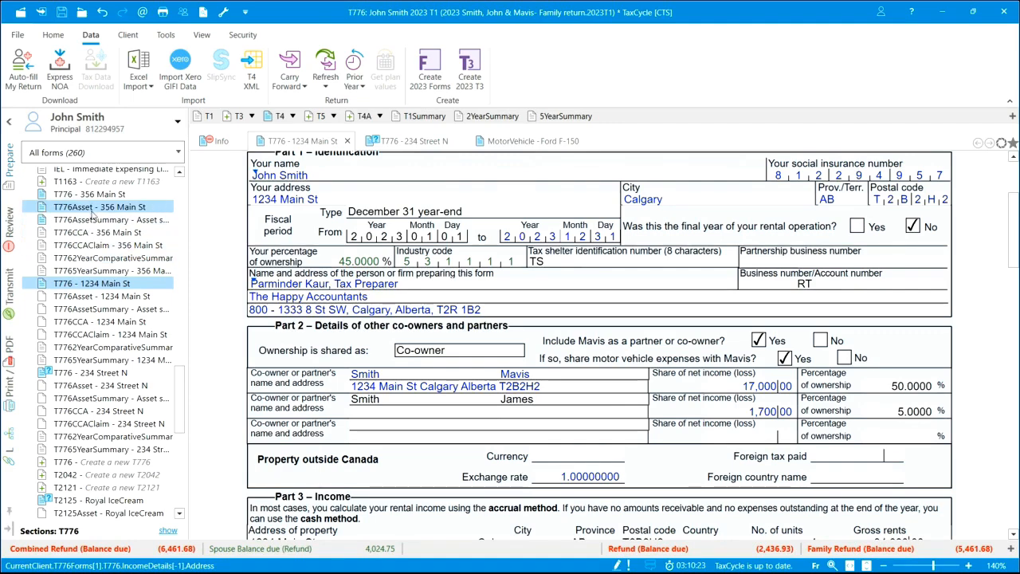
pyautogui.click(90, 196)
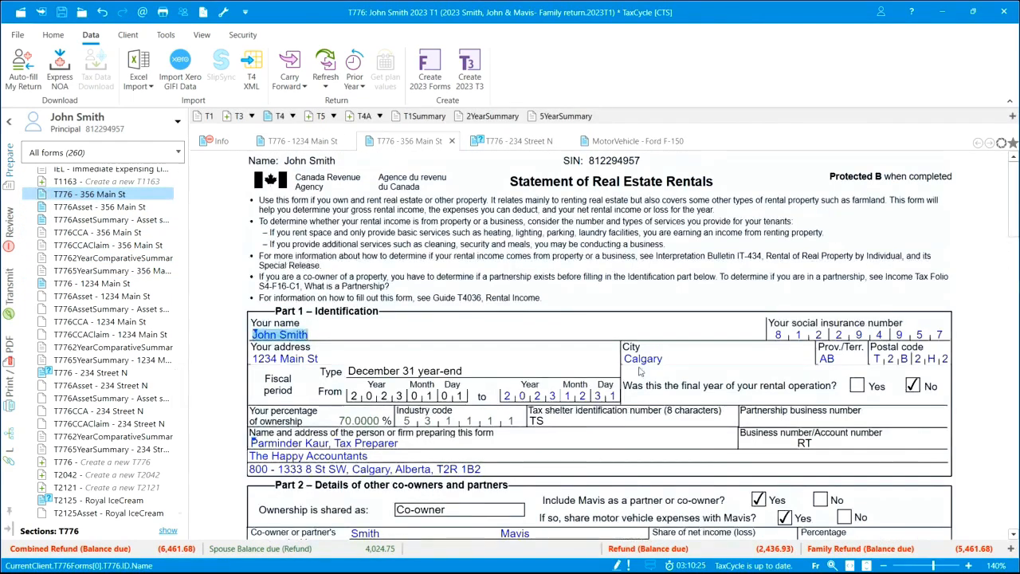
pyautogui.scroll(-10, 597, 295)
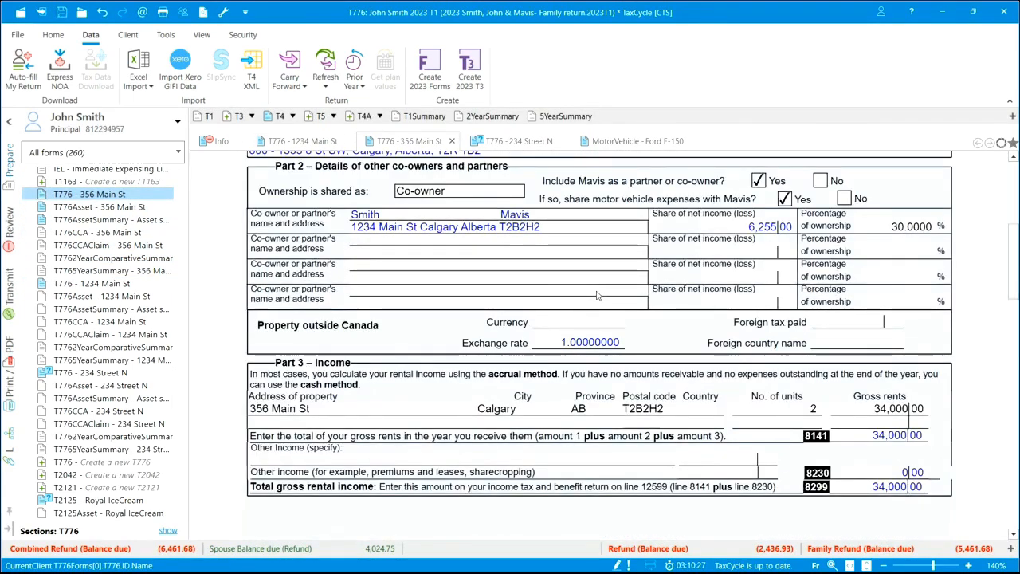
pyautogui.scroll(-3, 599, 296)
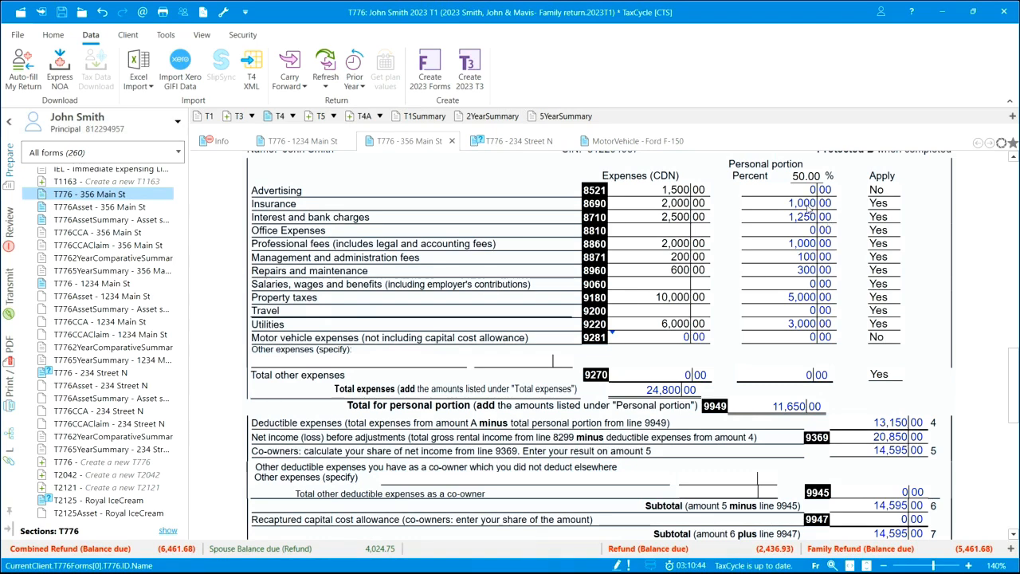
pyautogui.scroll(10, 808, 208)
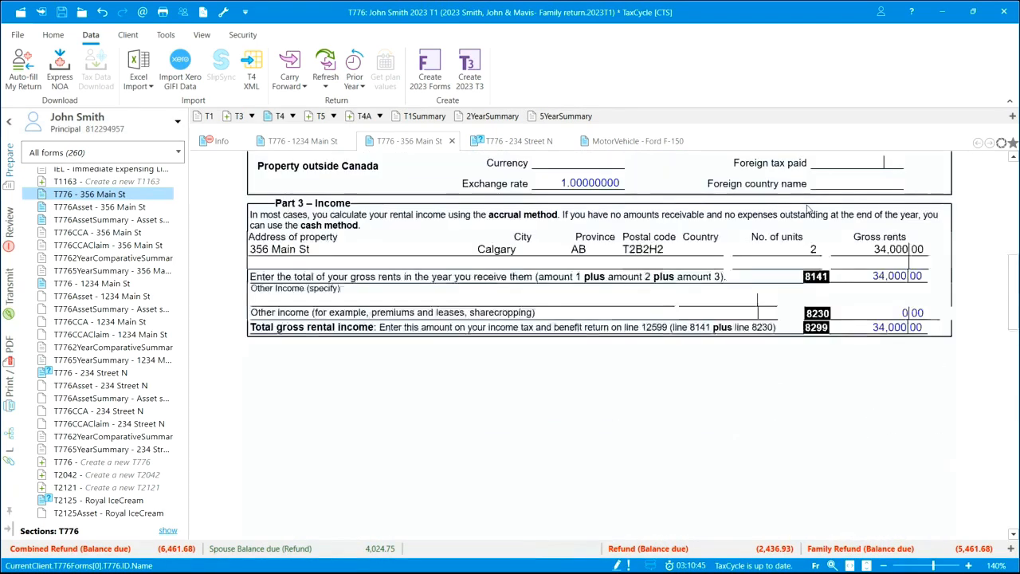
pyautogui.scroll(-8, 741, 435)
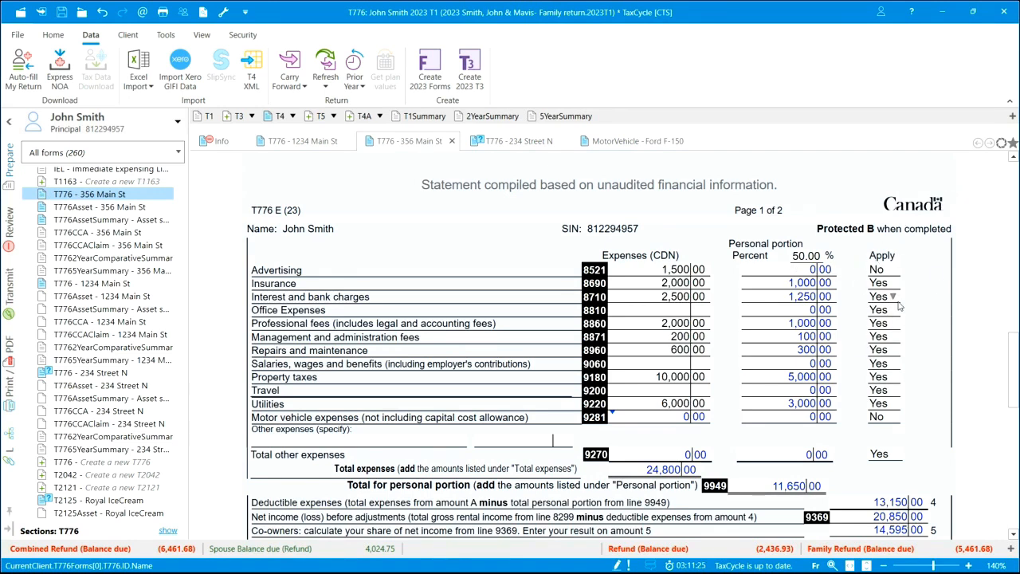
pyautogui.click(893, 270)
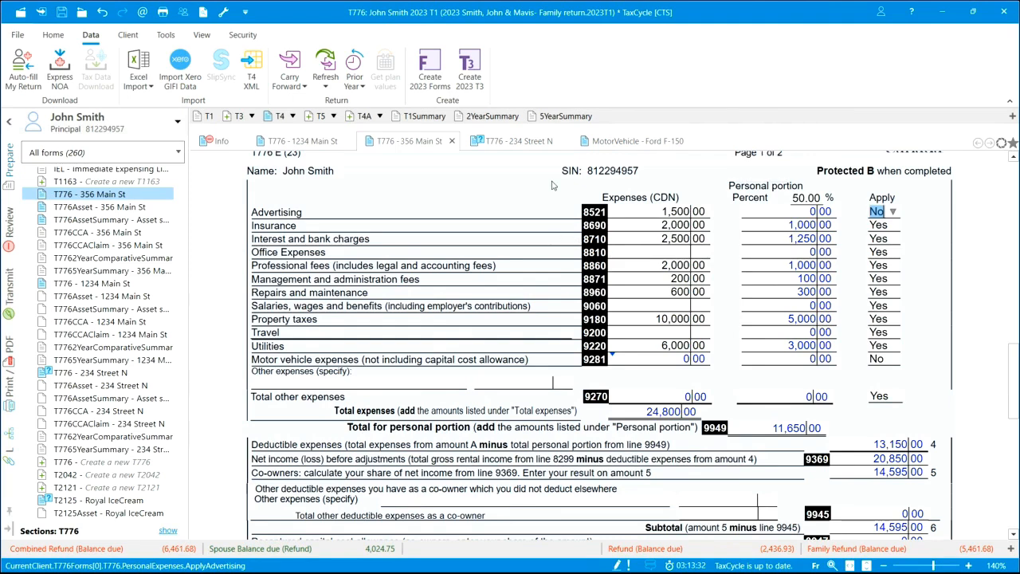
# - Allocate 2,000 km of related kilometrage to the 356 Main St rental on the Ford F-150 motor vehicle worksheet
pyautogui.click(619, 144)
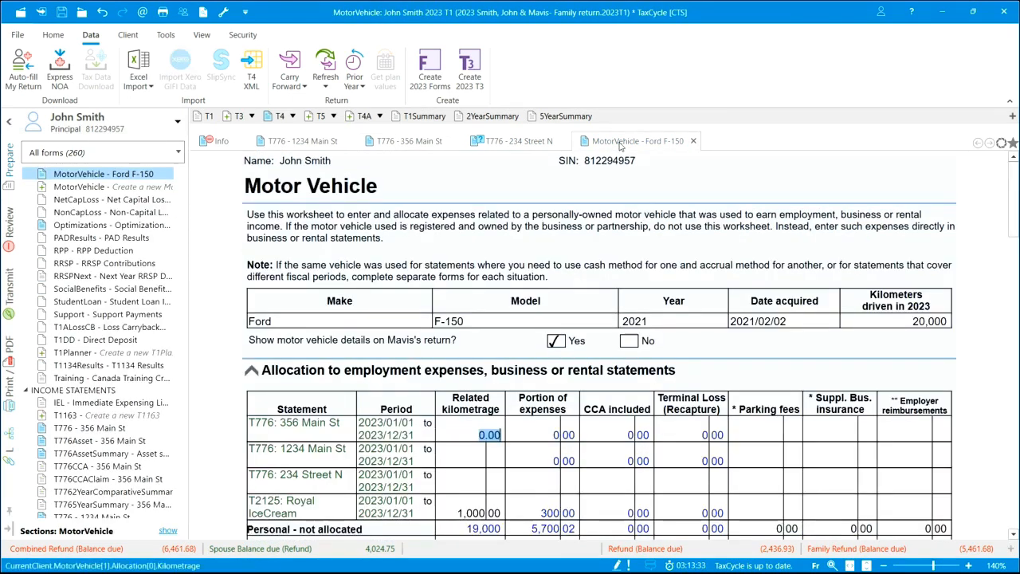
pyautogui.scroll(-2, 549, 358)
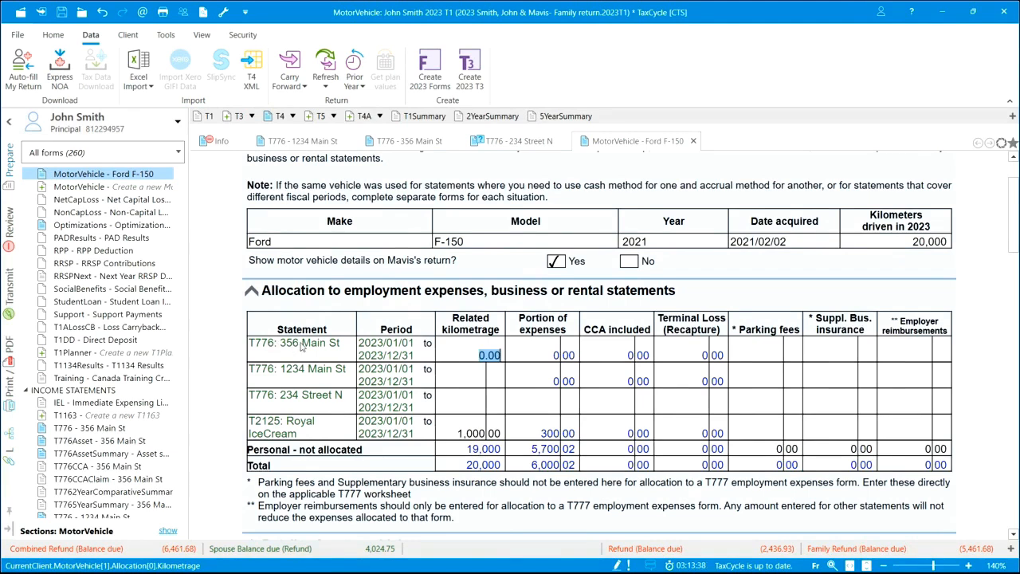
pyautogui.click(459, 356)
pyautogui.moveTo(423, 150)
pyautogui.write('00')
pyautogui.press('Tab')
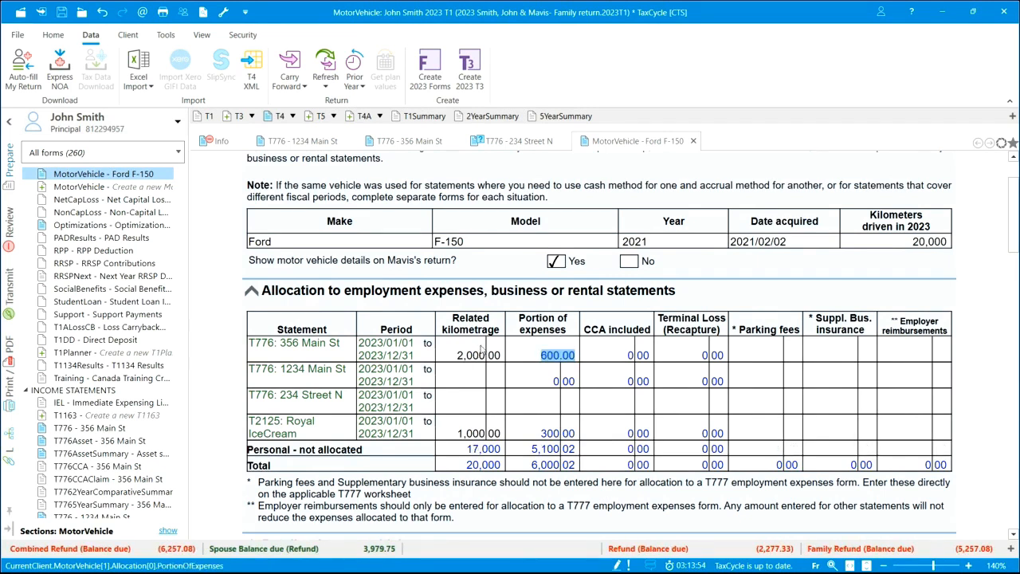
# - Return to the 356 Main St T776 and examine its motor vehicle expense line and co-owner details
pyautogui.click(411, 141)
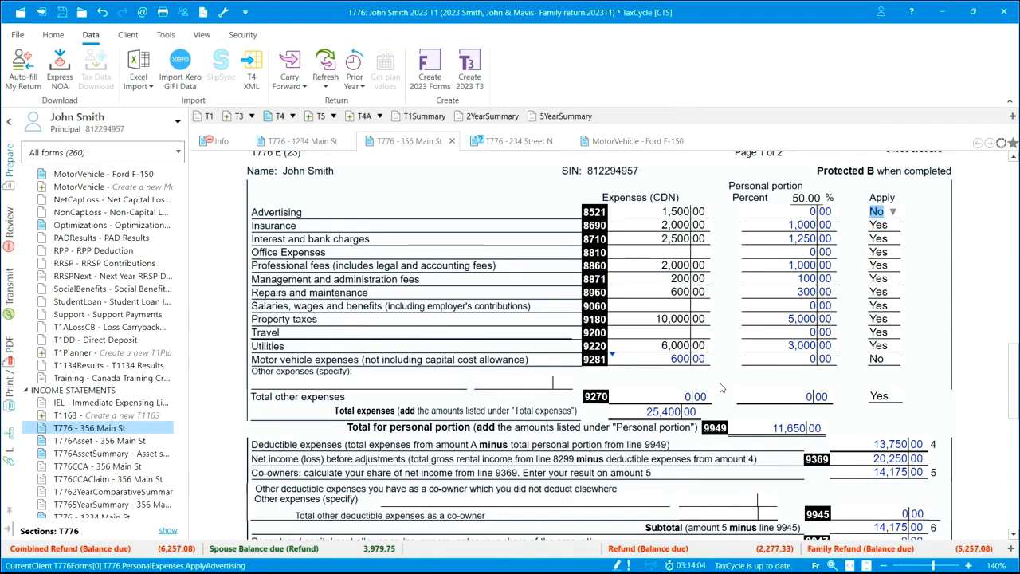
pyautogui.scroll(10, 719, 384)
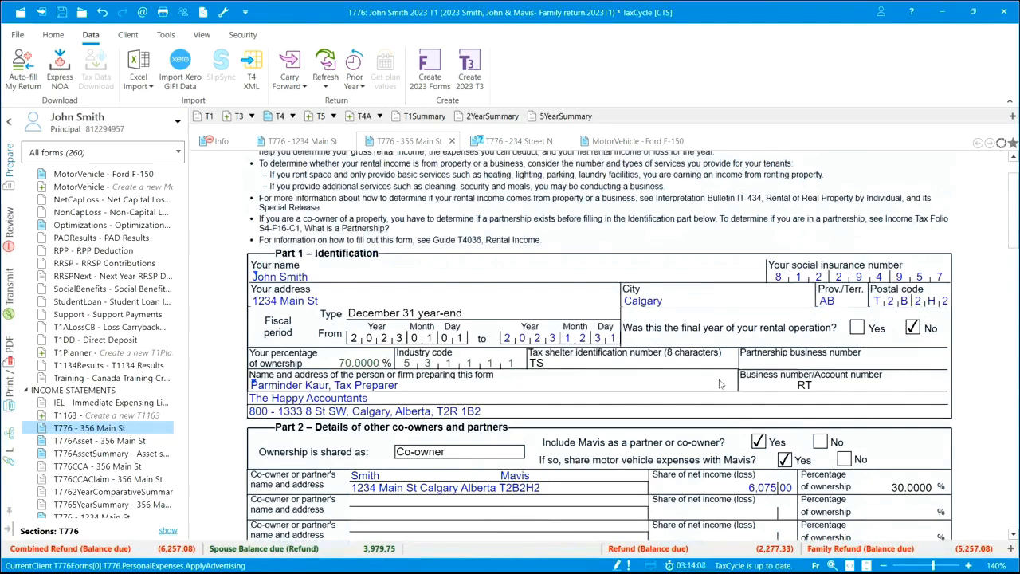
pyautogui.scroll(-8, 720, 384)
pyautogui.scroll(2, 720, 384)
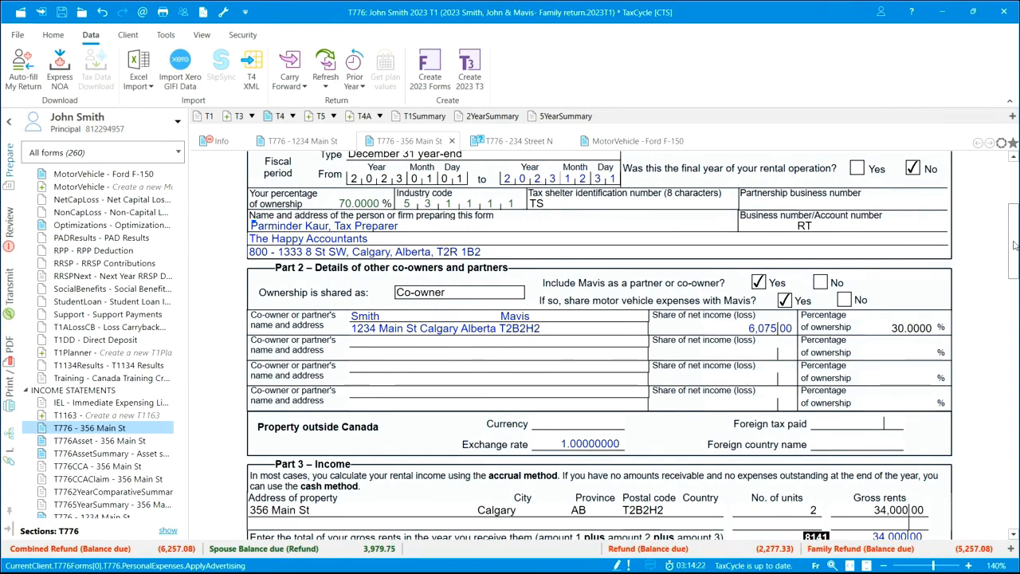
pyautogui.moveTo(1013, 245); pyautogui.dragTo(1015, 248)
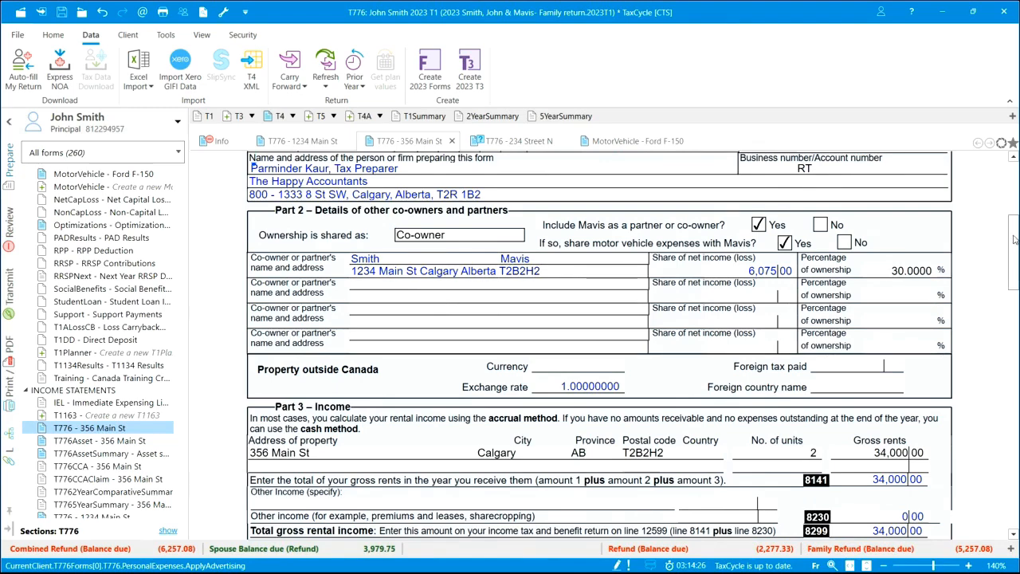
pyautogui.scroll(-1, 1015, 247)
pyautogui.scroll(-8, 1015, 245)
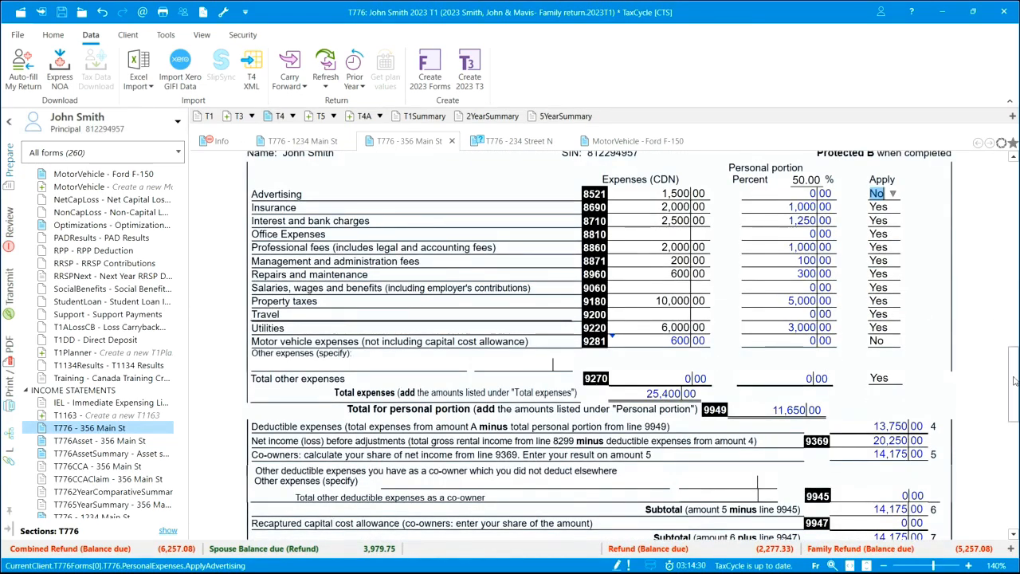
# - Enter a second co-owner's full name on the 356 Main St T776 with 5% ownership, and check the co-owner motor vehicle deduction
pyautogui.moveTo(1013, 382); pyautogui.dragTo(1014, 247)
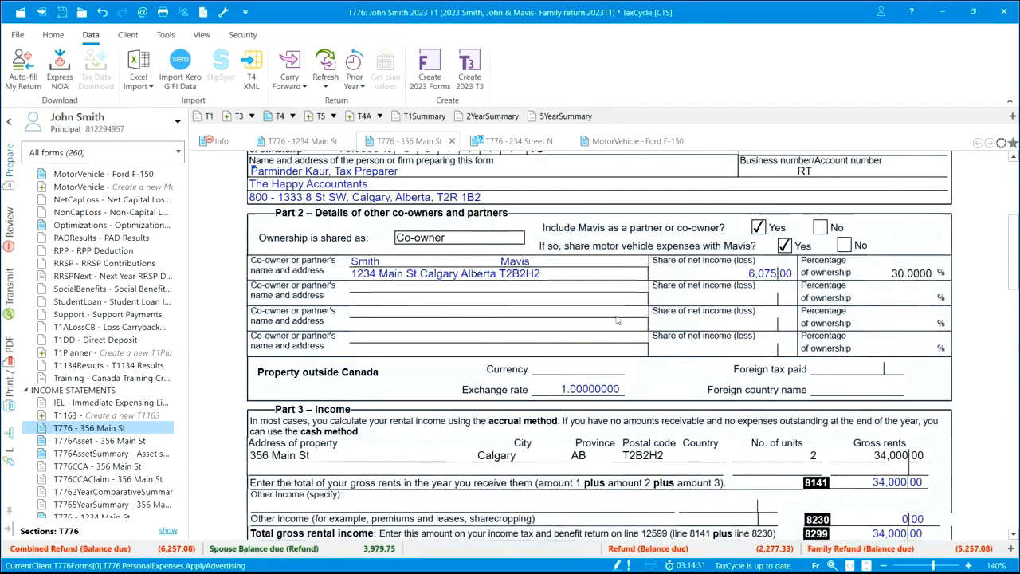
pyautogui.click(364, 292)
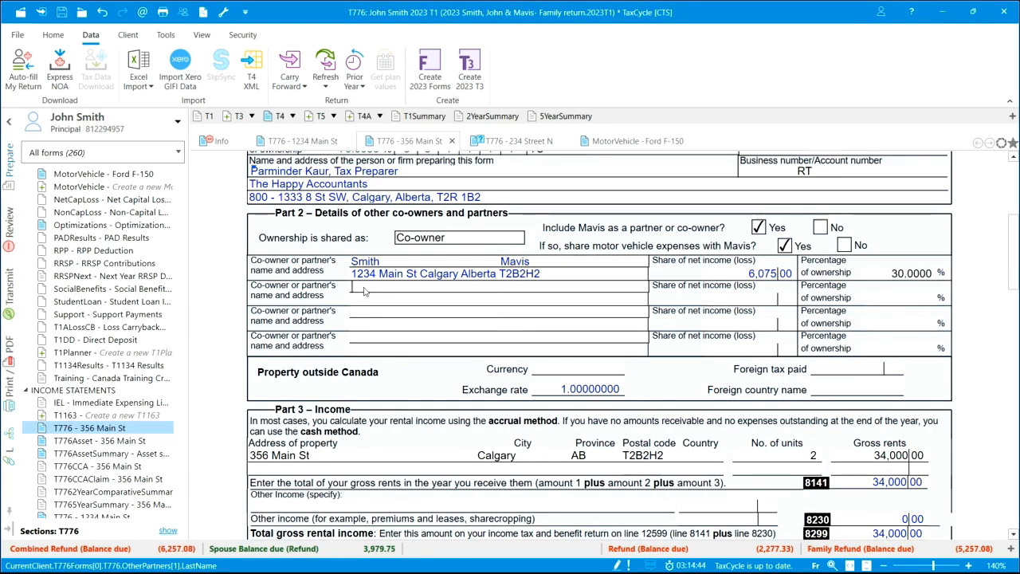
pyautogui.write('Smith')
pyautogui.click(518, 290)
pyautogui.write('J')
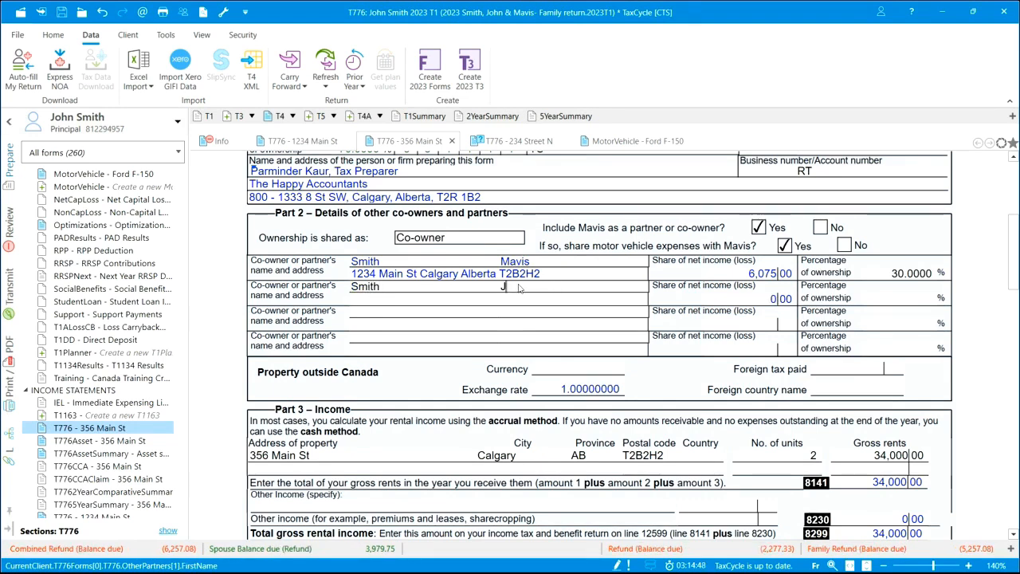
pyautogui.write('maes')
pyautogui.press('BackSpace')
pyautogui.press('BackSpace')
pyautogui.press('BackSpace')
pyautogui.press('BackSpace')
pyautogui.write('ames')
pyautogui.click(915, 300)
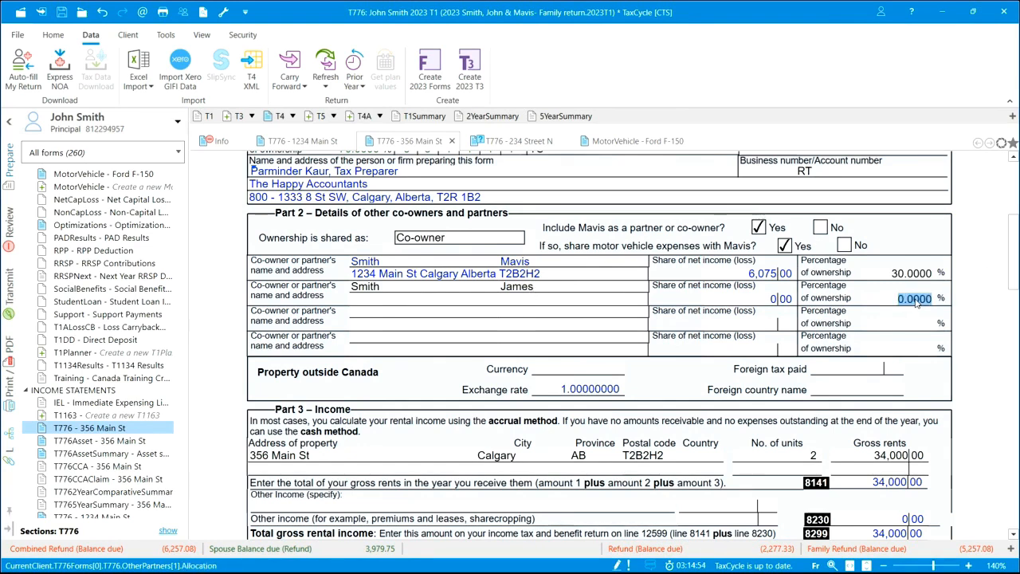
pyautogui.write('5')
pyautogui.press('Tab')
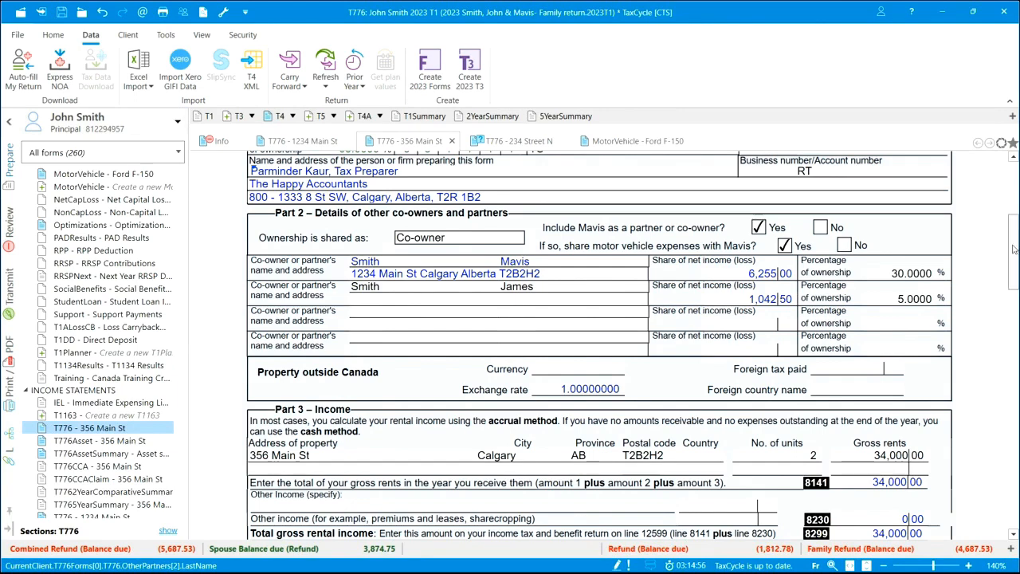
pyautogui.scroll(-5, 917, 301)
pyautogui.scroll(-3, 709, 309)
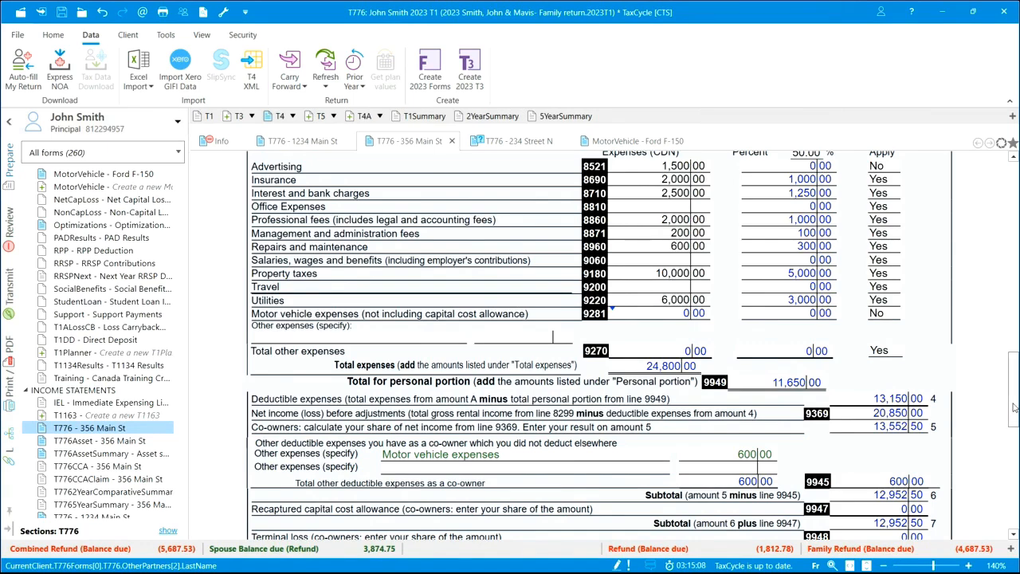
# - Review the co-owner details, expense lines and co-owner motor vehicle deduction on the 356 Main St T776
pyautogui.moveTo(1014, 407); pyautogui.dragTo(1014, 266)
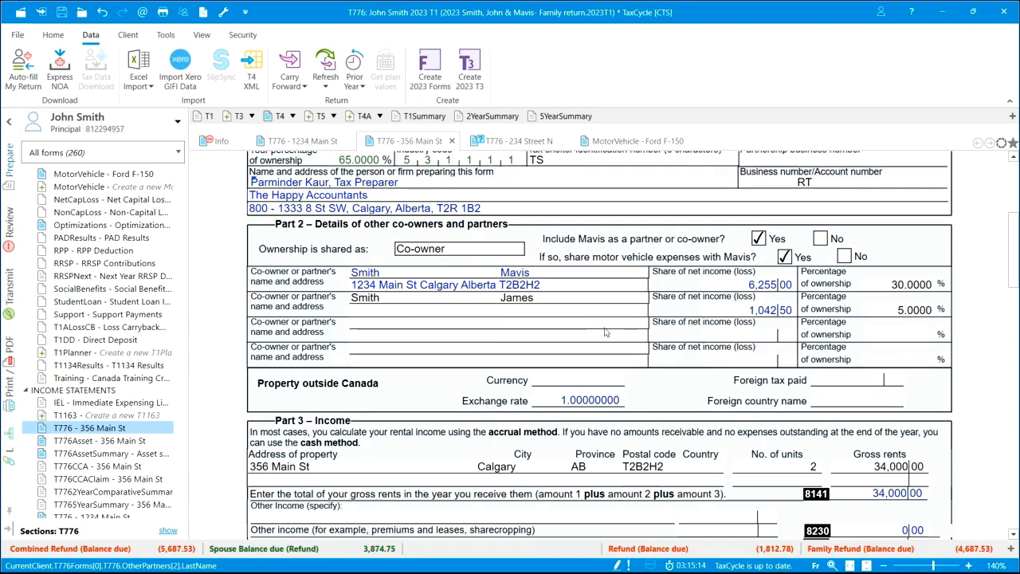
pyautogui.scroll(-10, 594, 427)
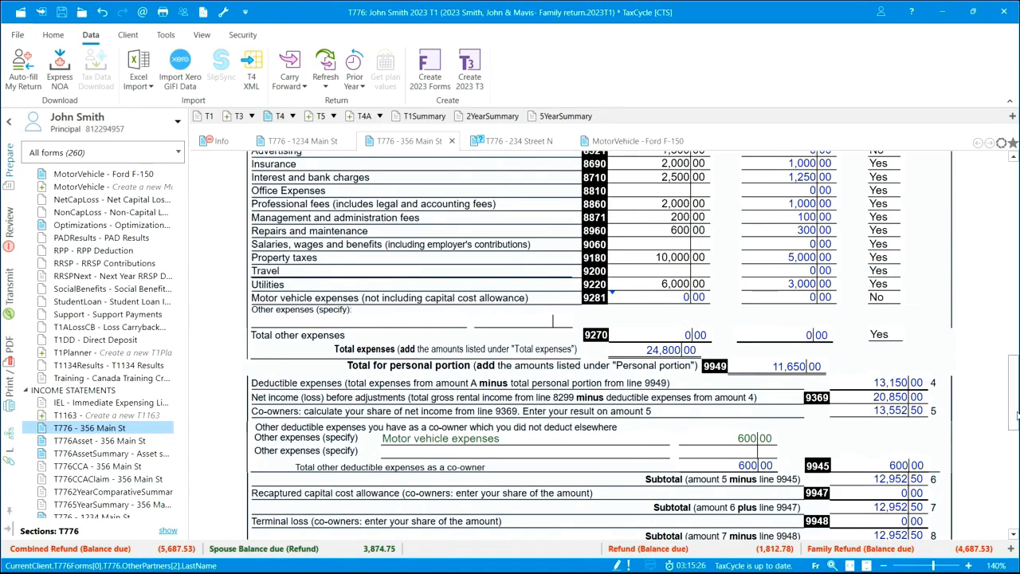
pyautogui.moveTo(1014, 382); pyautogui.dragTo(1016, 194)
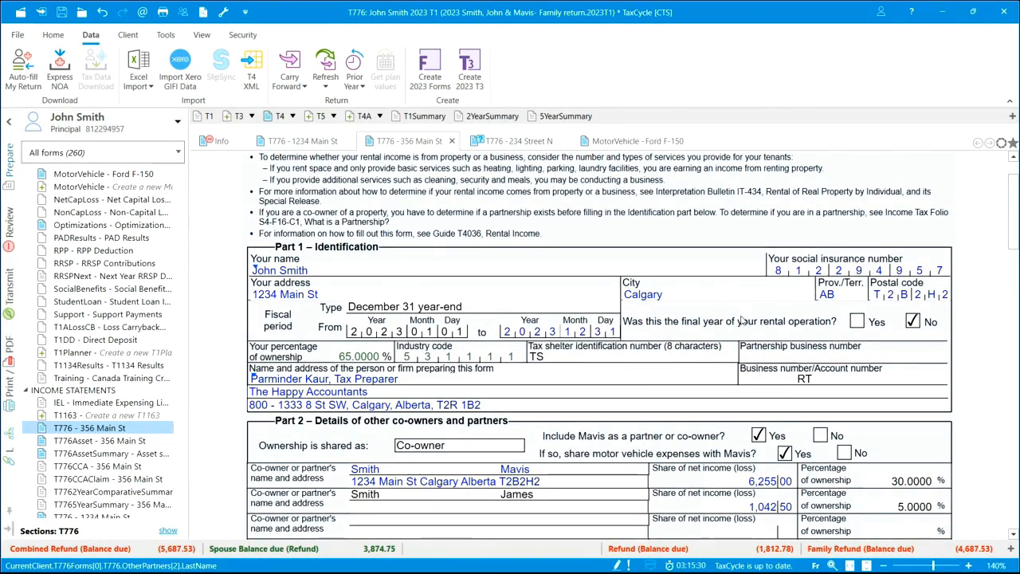
pyautogui.scroll(2, 1011, 228)
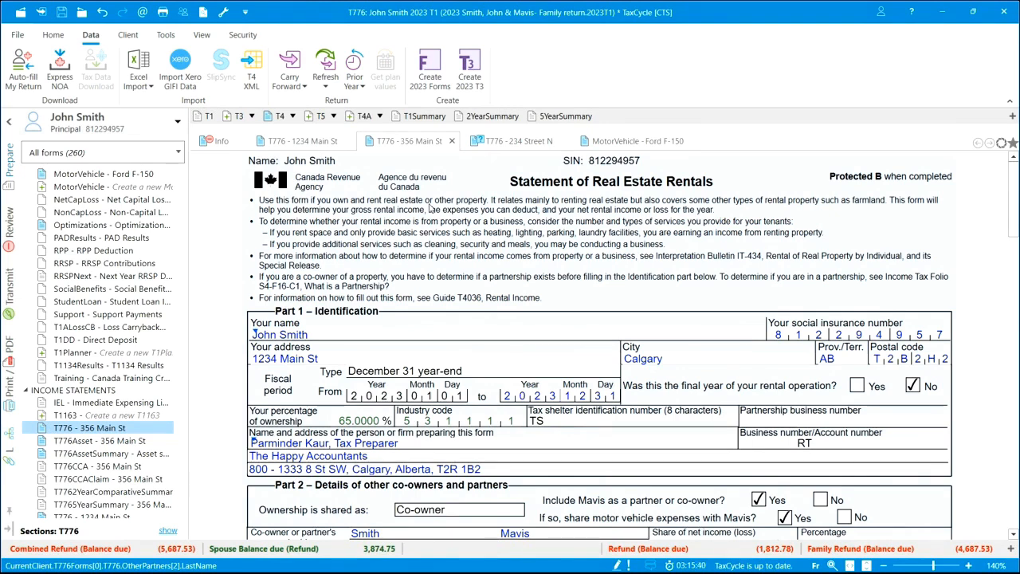
# - Open the T776Asset form for 356 Main St and examine its asset class and CCA details
pyautogui.click(96, 439)
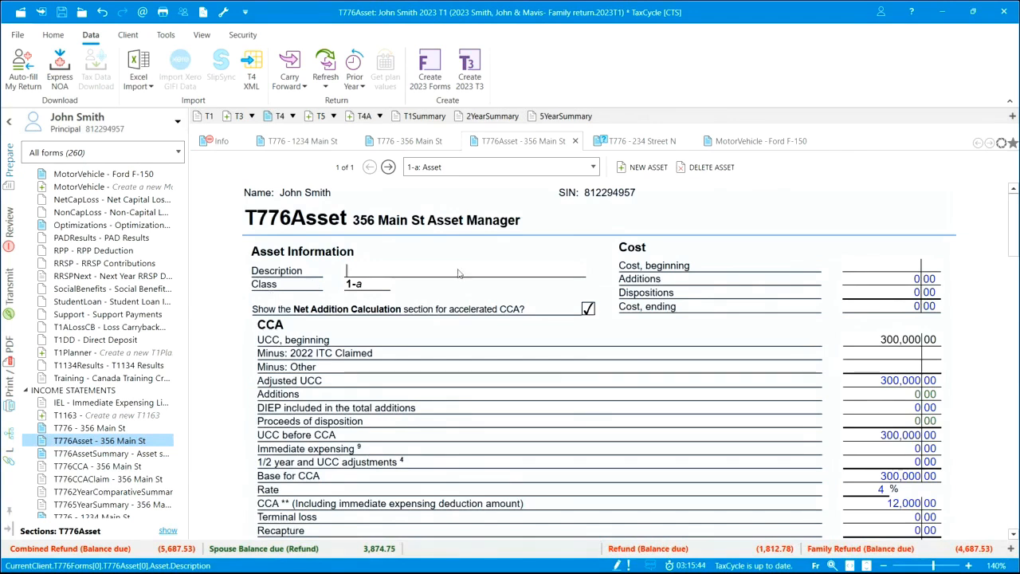
pyautogui.click(382, 284)
pyautogui.click(530, 287)
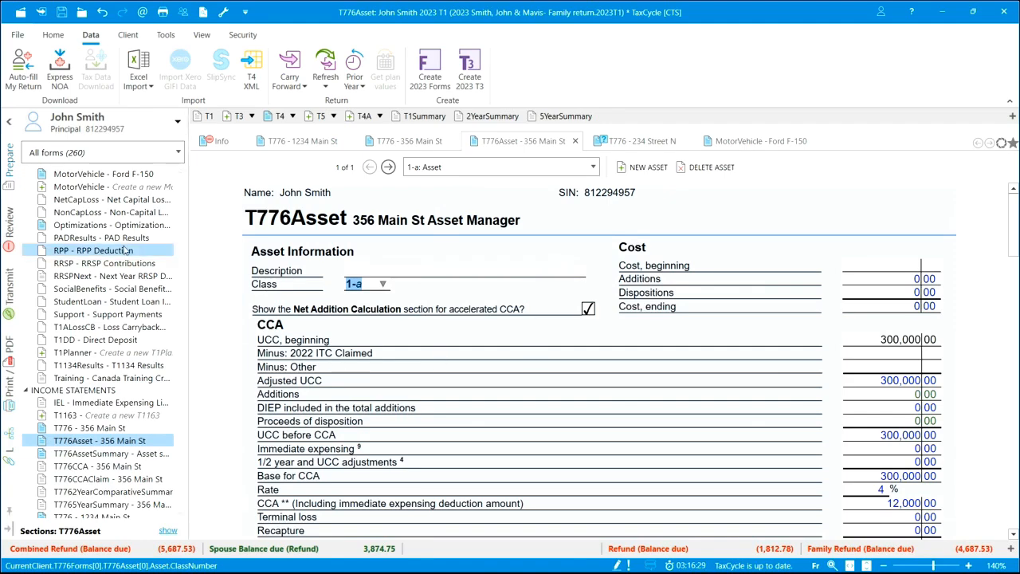
# - Return to the principal's 356 Main St T776 and copy the whole statement with Smart Copy
pyautogui.click(401, 145)
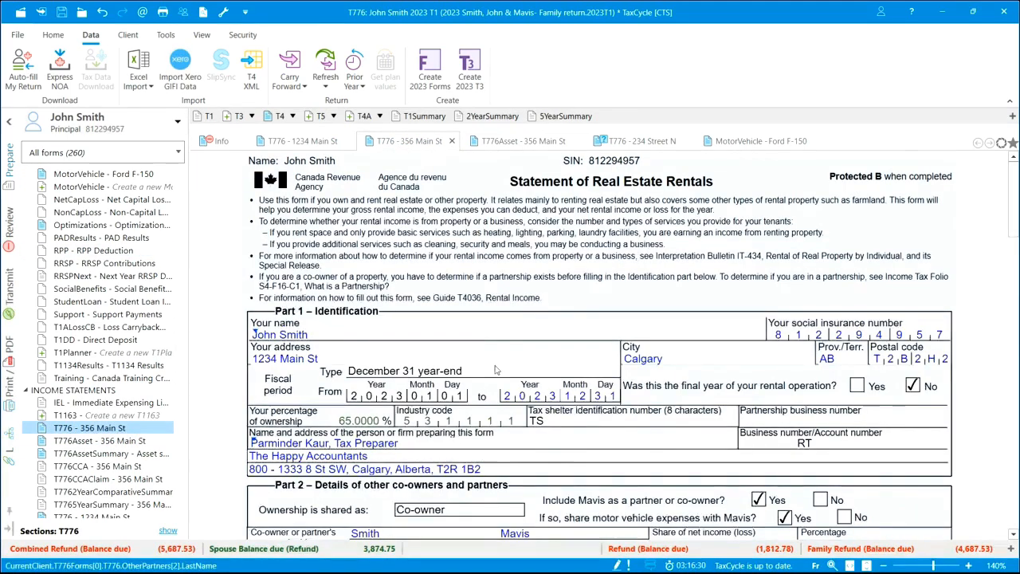
pyautogui.scroll(-5, 539, 396)
pyautogui.scroll(2, 539, 396)
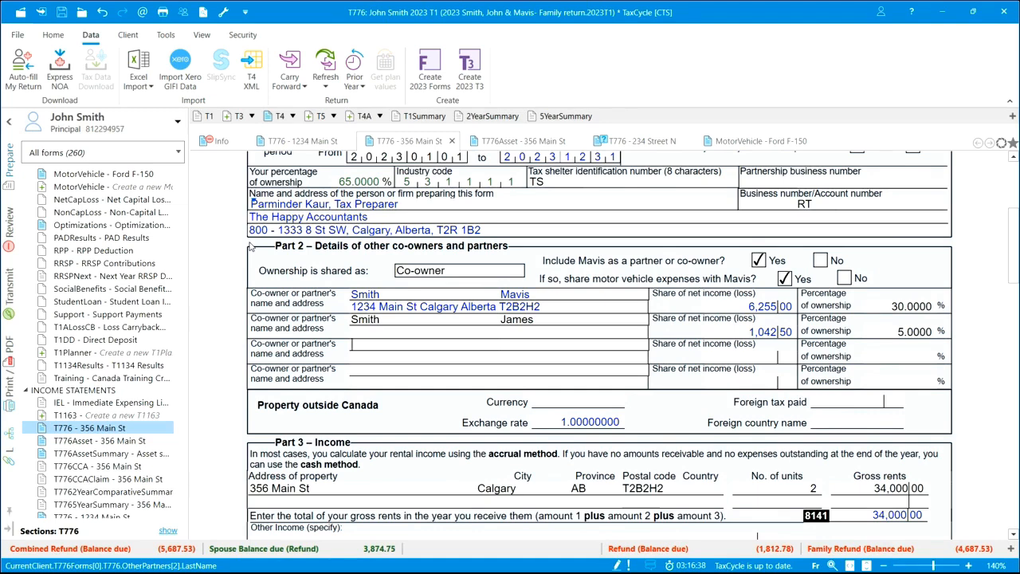
pyautogui.click(52, 39)
pyautogui.scroll(3, 423, 246)
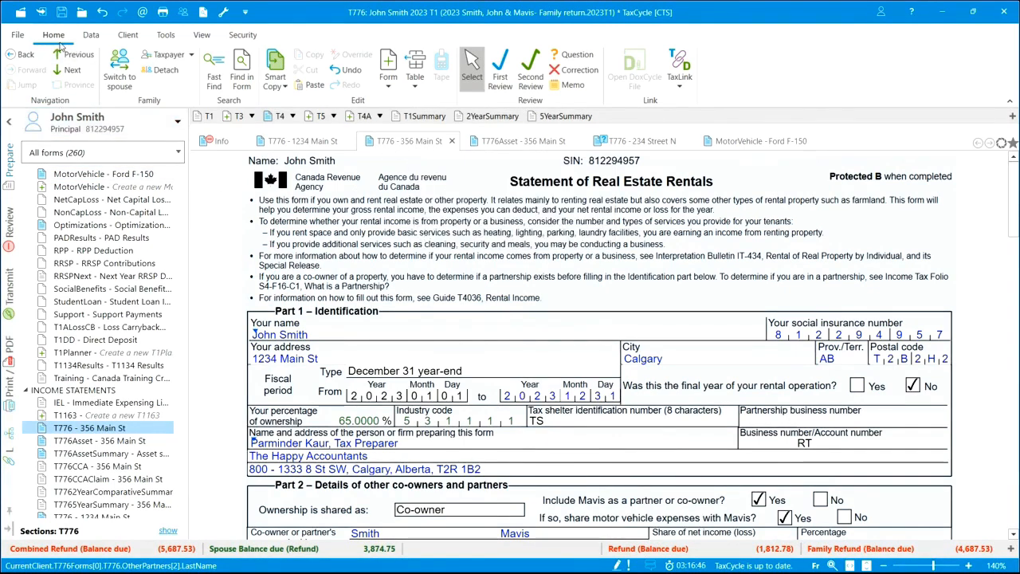
pyautogui.click(285, 86)
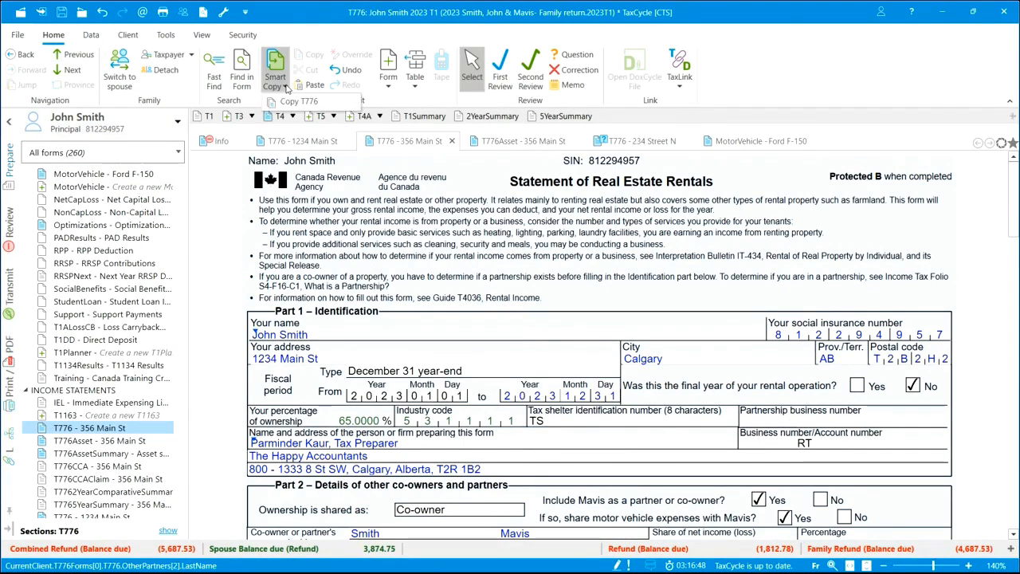
pyautogui.rightClick(228, 322)
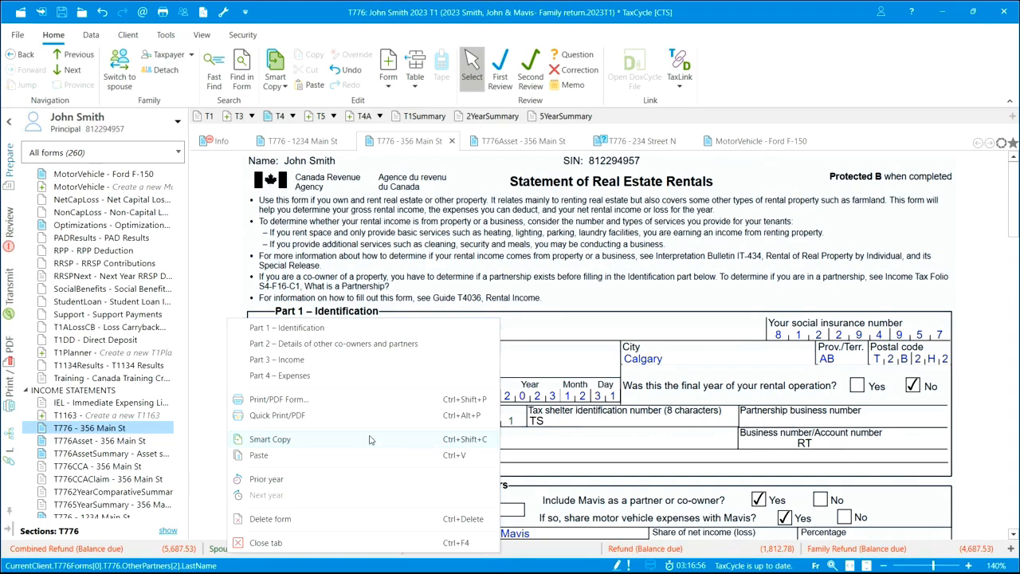
pyautogui.click(267, 441)
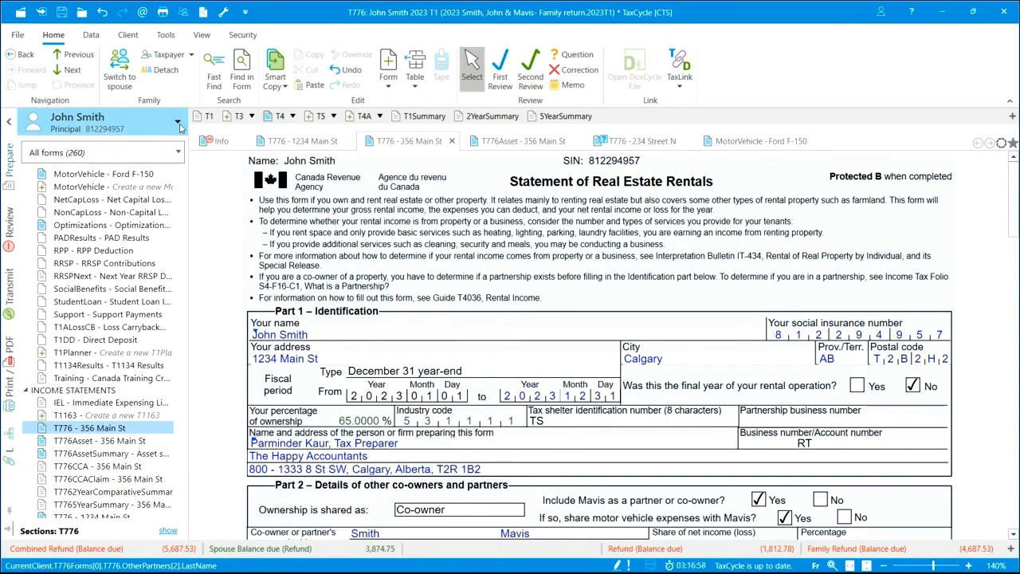
# - Switch to the return of the dependant who co-owns the property at 5% and open a new T776
pyautogui.click(179, 124)
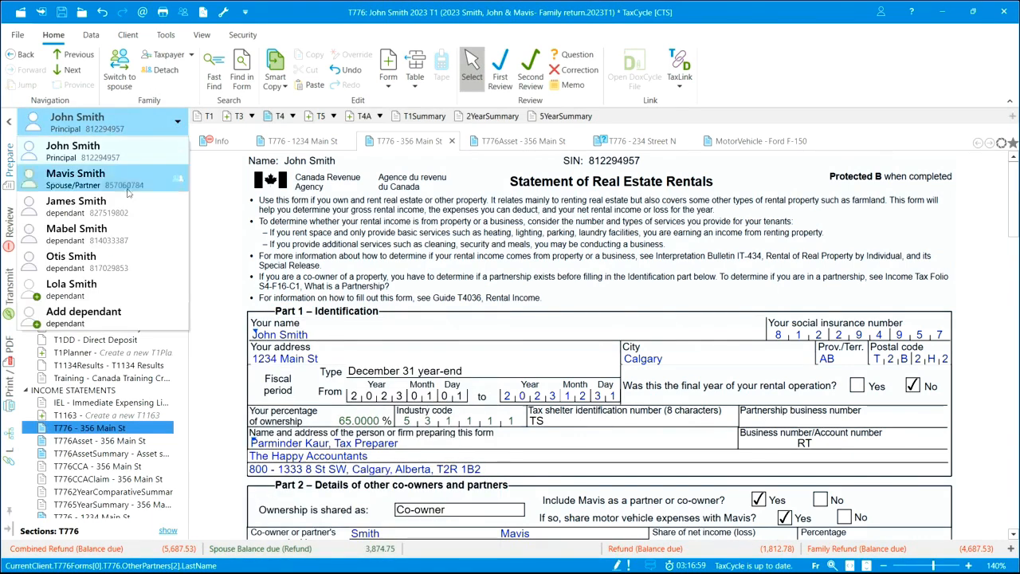
pyautogui.click(92, 209)
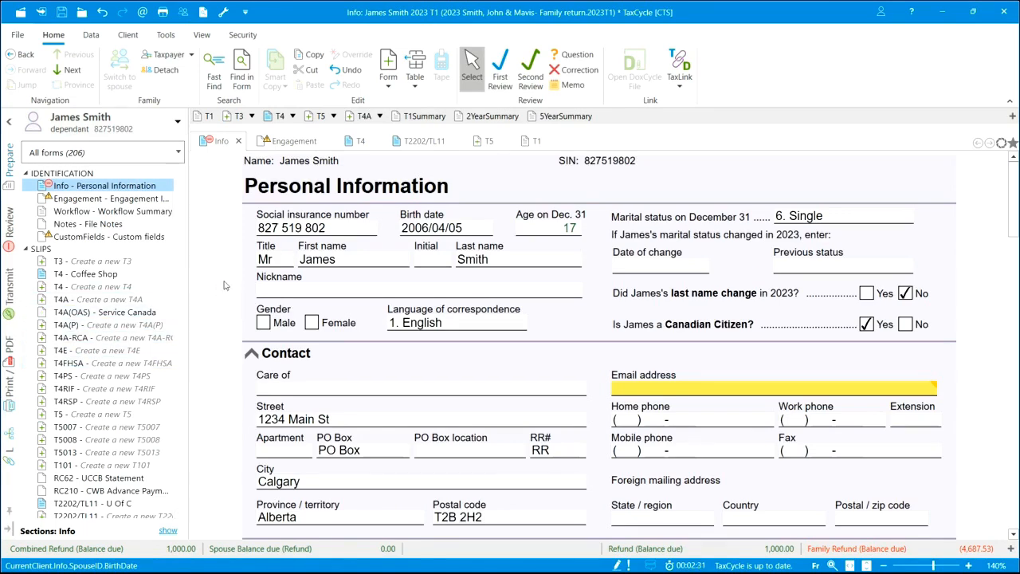
pyautogui.press('F3')
pyautogui.write('t77')
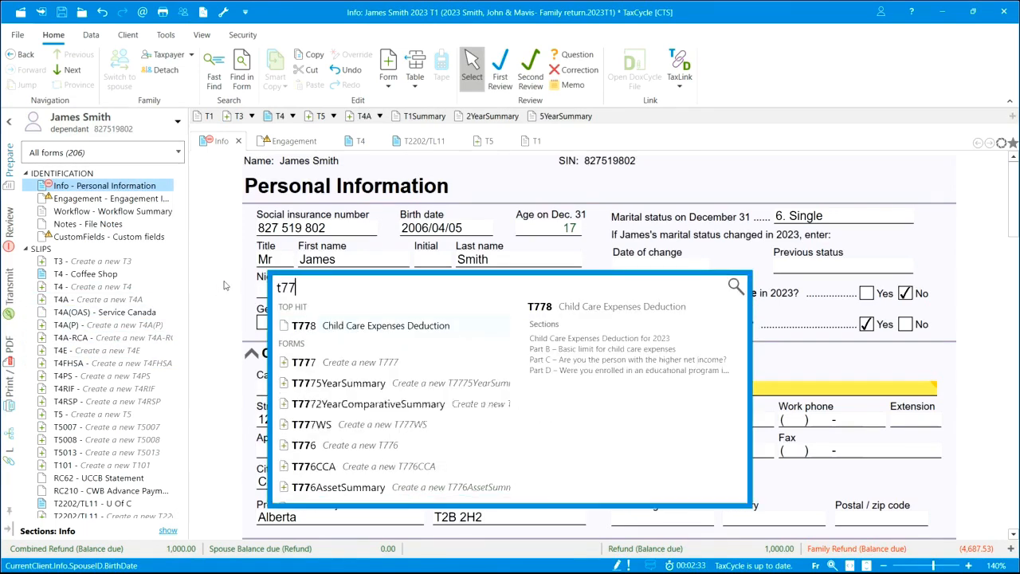
pyautogui.write('6')
pyautogui.click(309, 331)
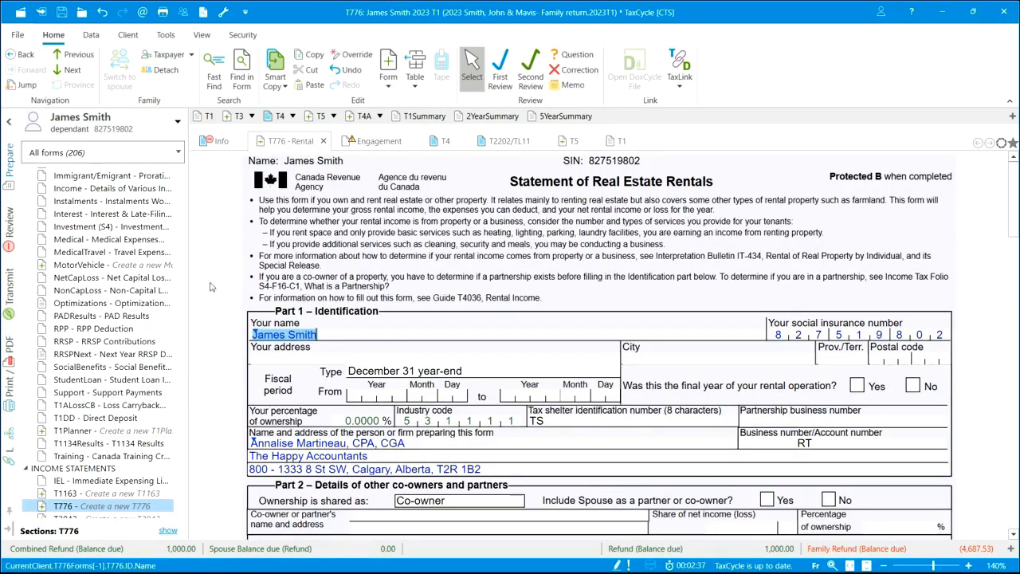
# - Paste the copied rental statement into the dependant's new T776 and check its co-owner, expense and net income sections
pyautogui.rightClick(211, 287)
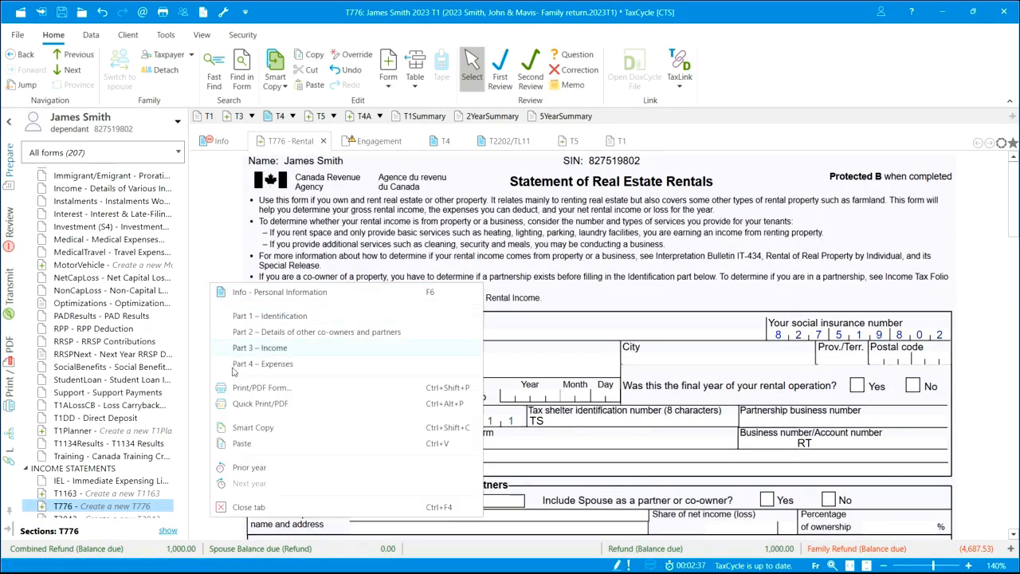
pyautogui.click(242, 448)
pyautogui.scroll(-4, 547, 448)
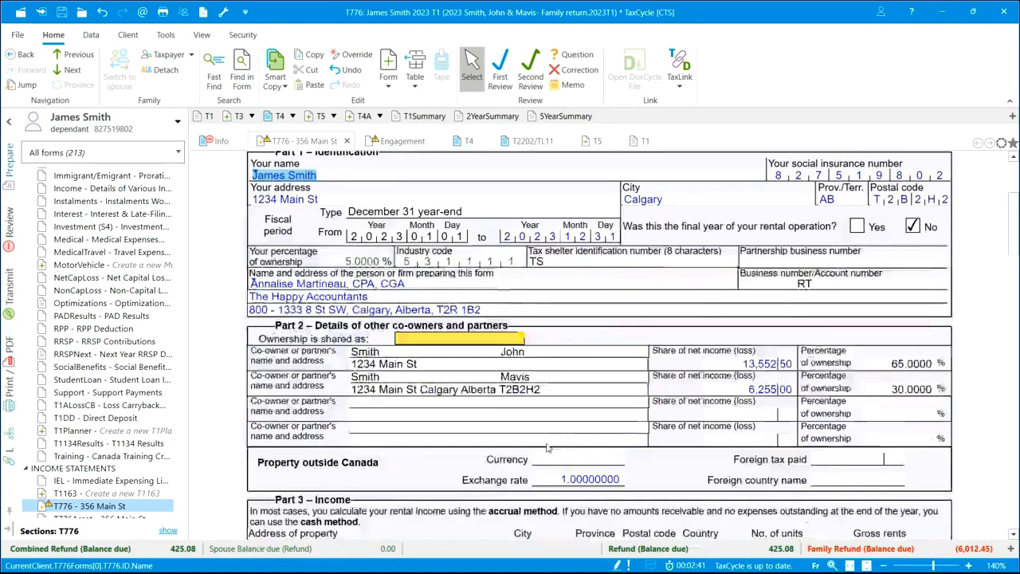
pyautogui.scroll(-5, 546, 448)
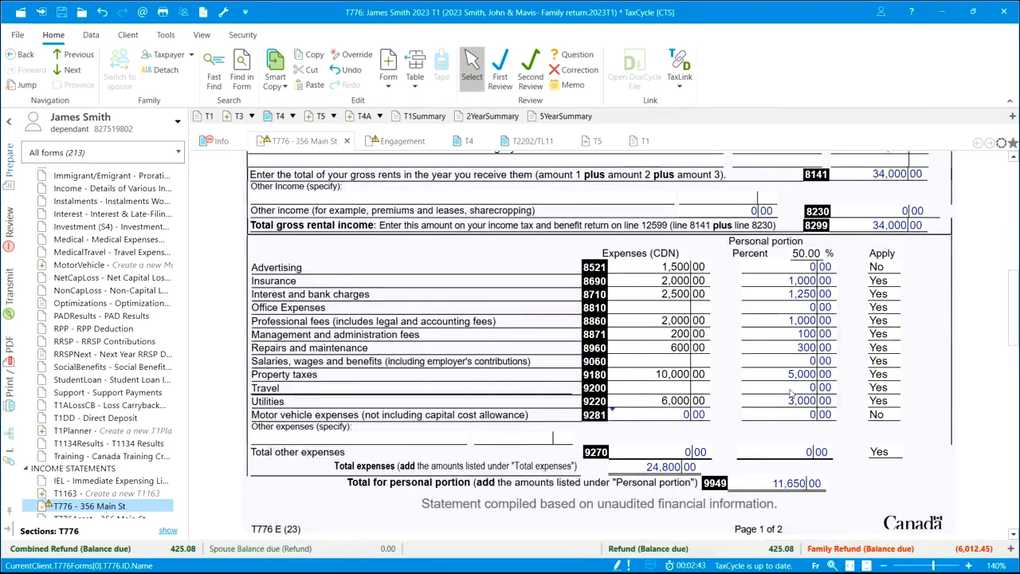
pyautogui.scroll(-6, 688, 407)
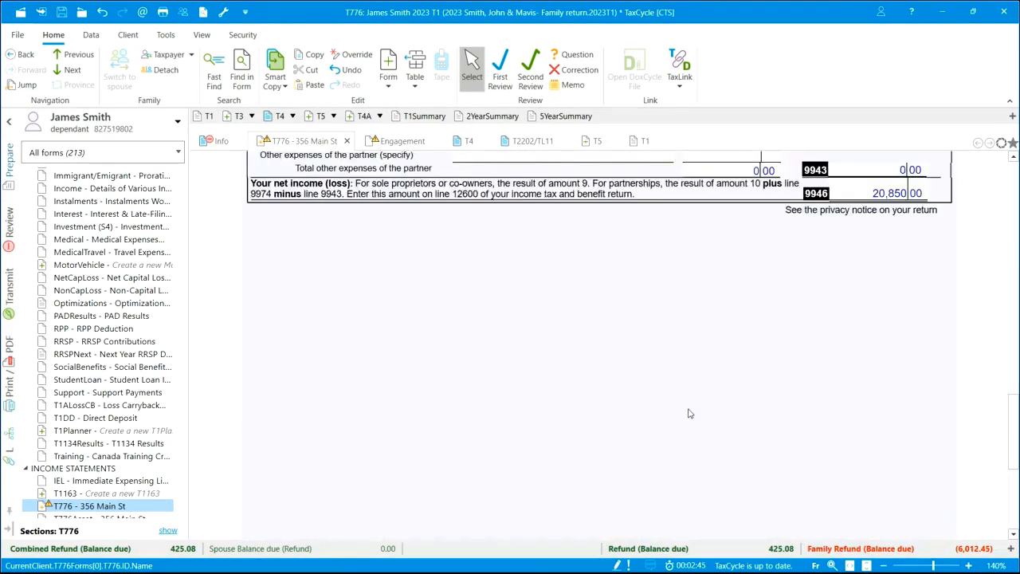
# - Set how ownership is shared to Co-owner in Part 2 of the dependant's T776
pyautogui.scroll(15, 690, 414)
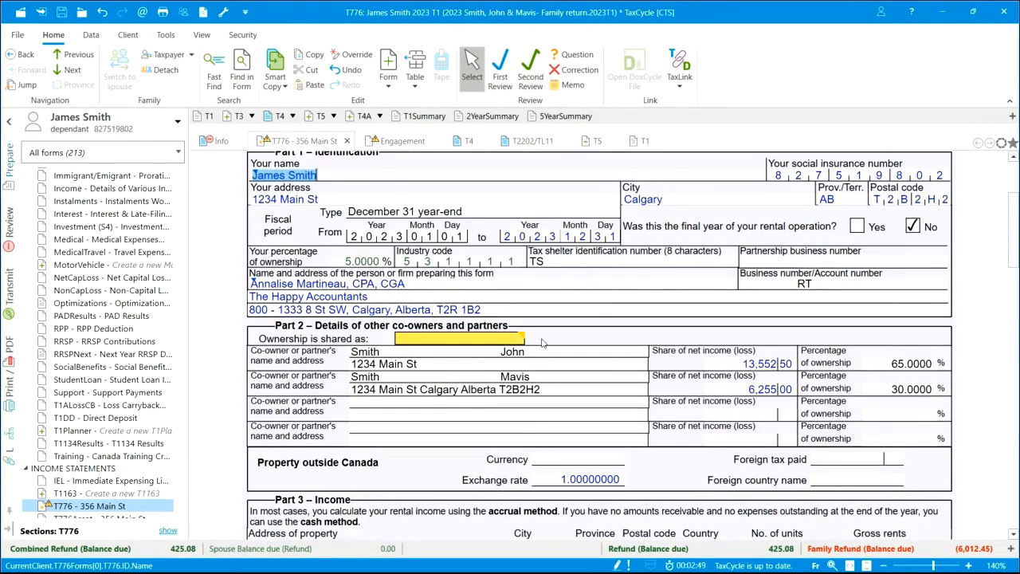
pyautogui.click(517, 339)
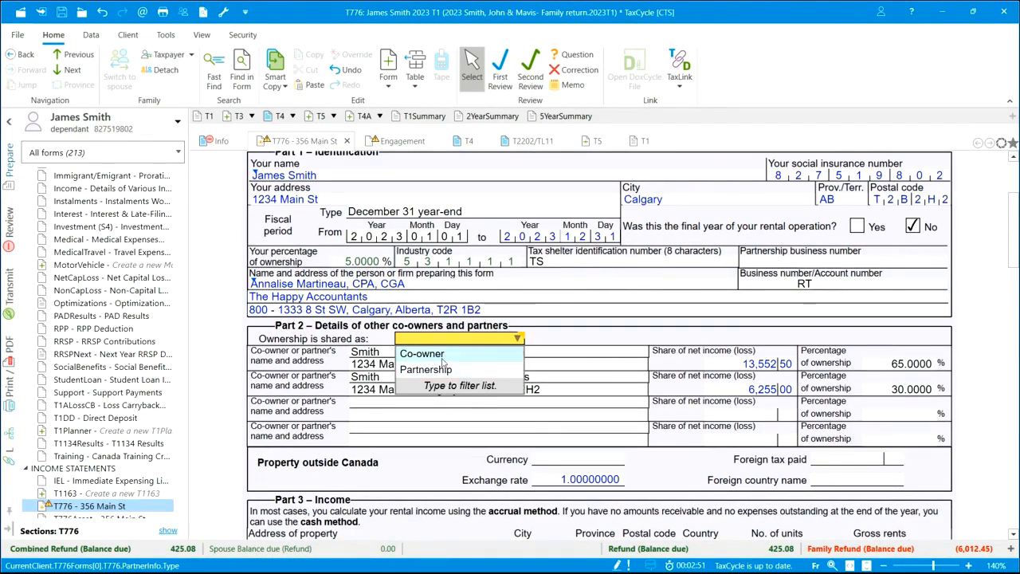
pyautogui.click(444, 355)
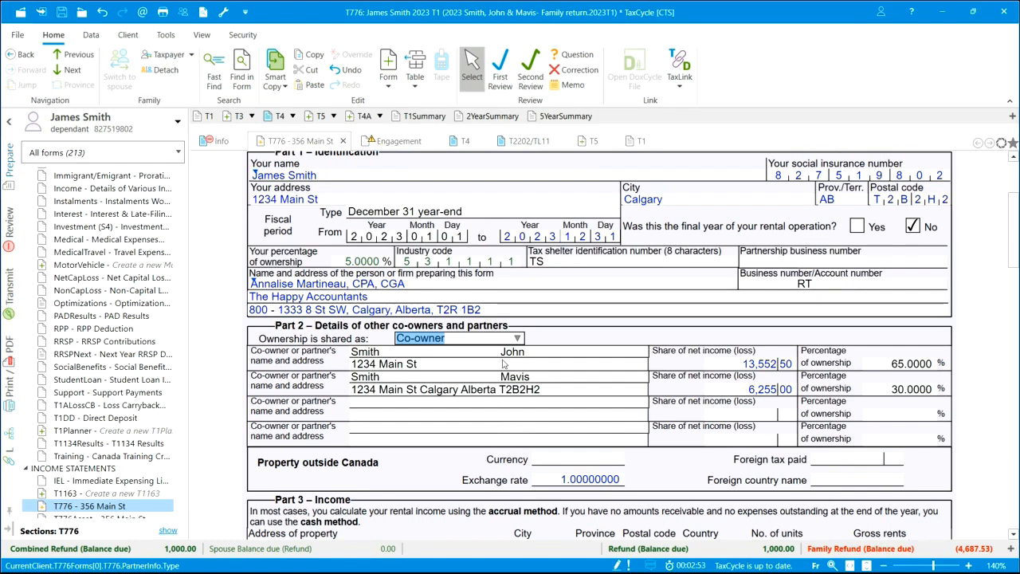